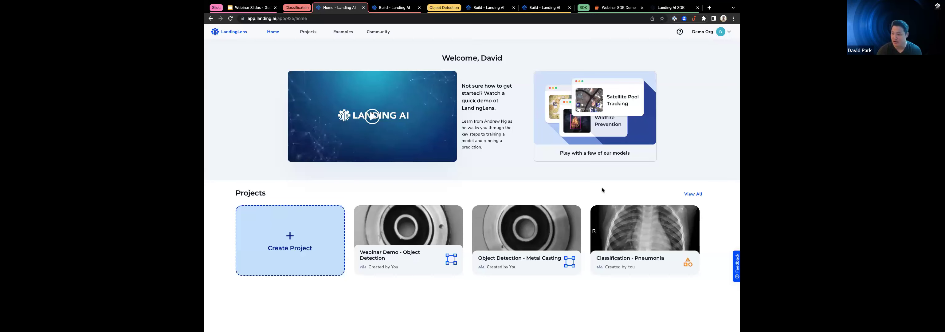
- Create a new project from the full project list and set its type to Classification
left_click(691, 196)
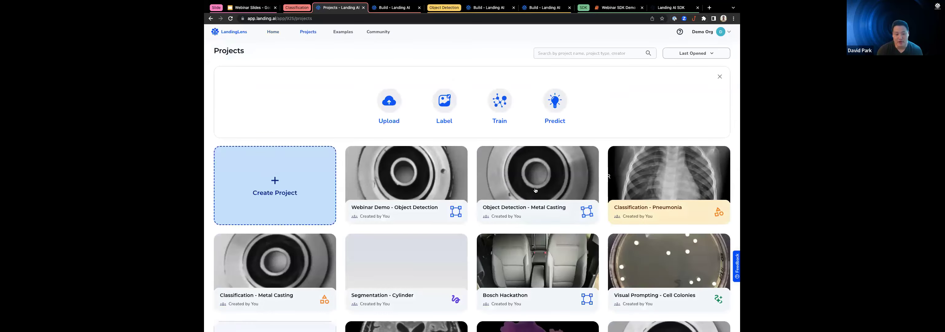
scroll(435, 180, "down", 2)
scroll(435, 181, "up", 2)
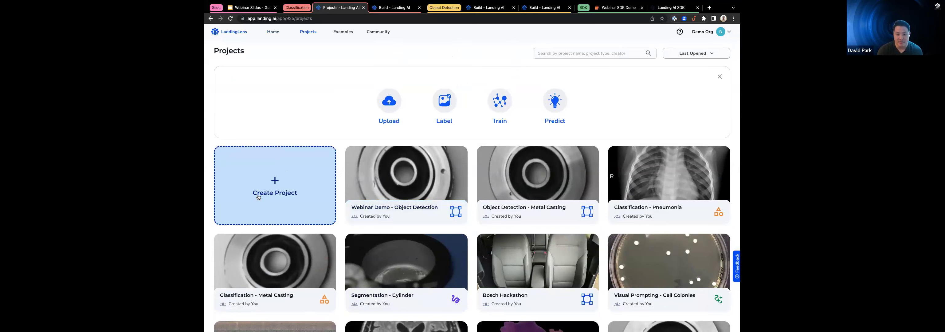
left_click(276, 189)
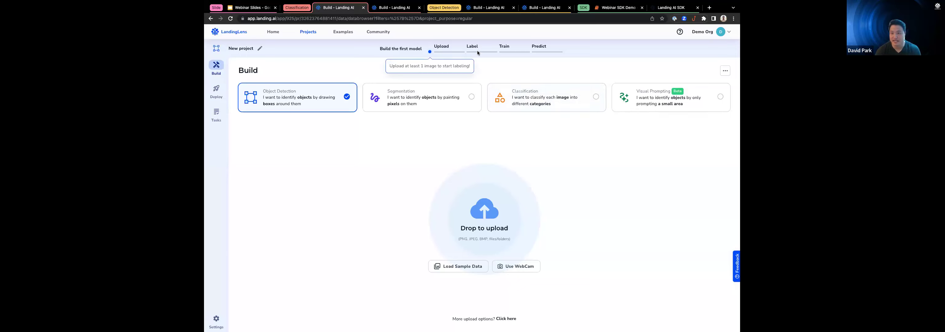
left_click(523, 100)
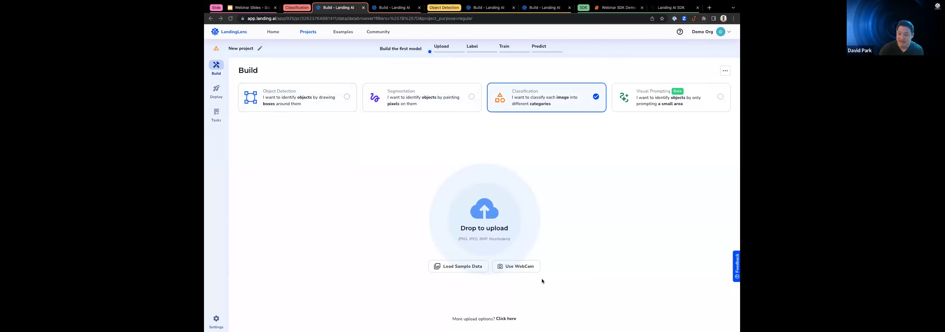
- Choose to upload classified images and add the "Good - No Defects" and "No Good - Defects" image folders
left_click(507, 319)
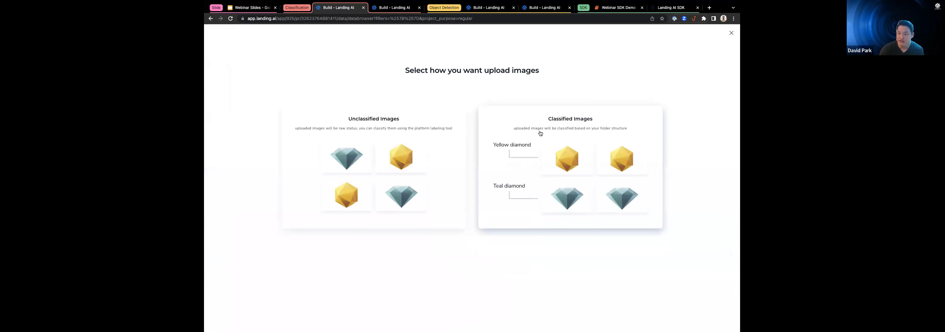
left_click(588, 126)
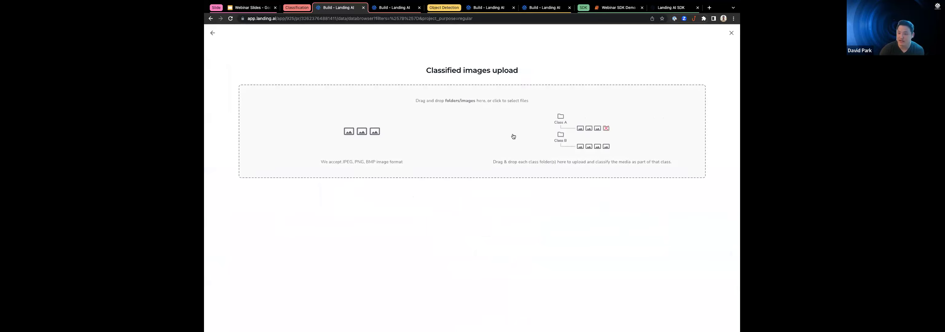
key("super+Tab")
left_click_drag(565, 138, 523, 126)
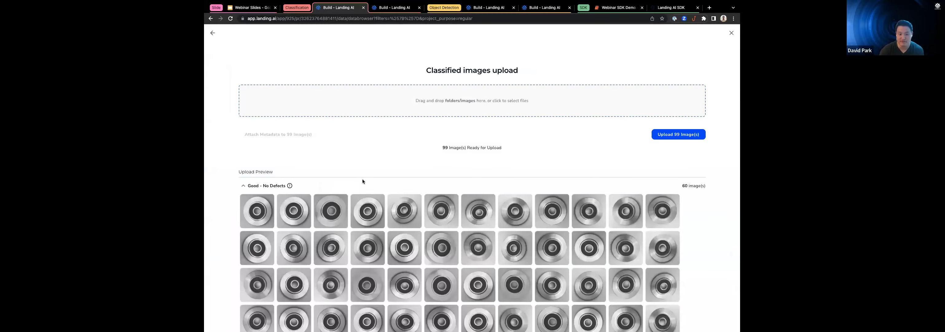
- Review the upload preview for both class folders and upload all the prepared images
scroll(279, 154, "down", 2)
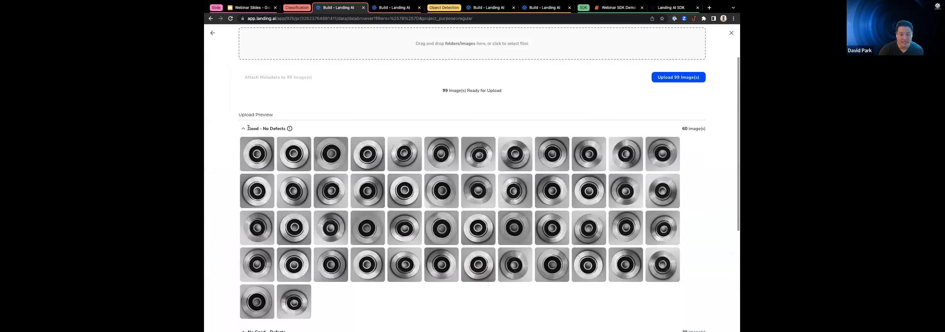
scroll(266, 119, "down", 1)
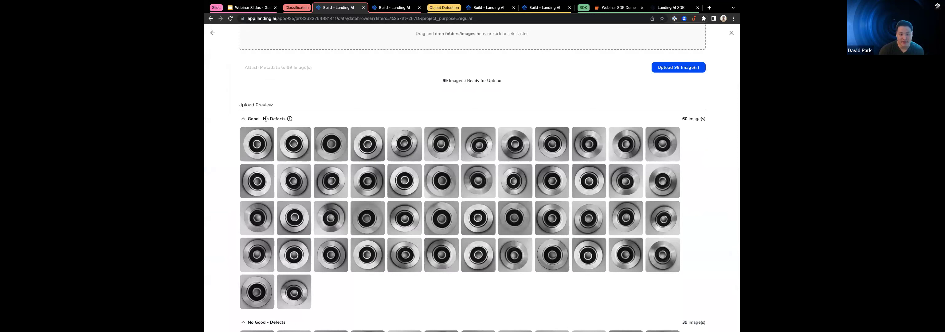
scroll(277, 117, "down", 2)
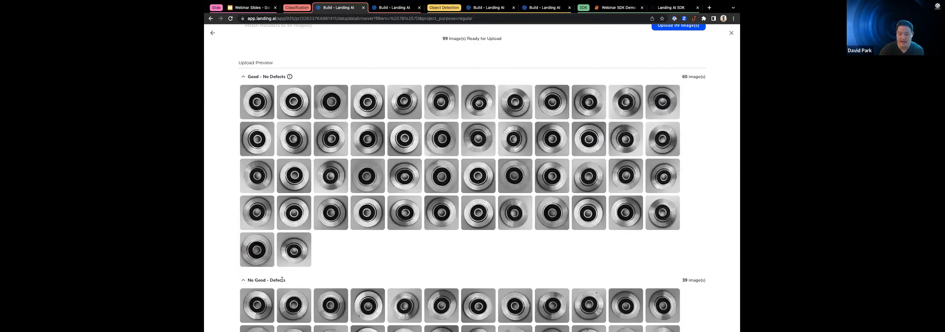
scroll(550, 83, "up", 2)
scroll(629, 79, "up", 1)
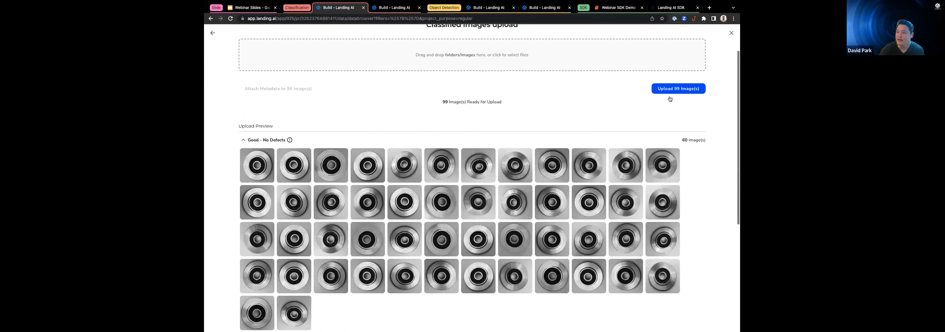
left_click(678, 97)
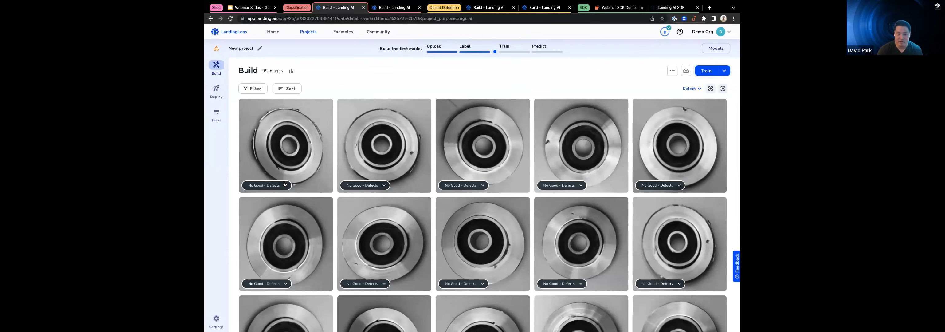
- Examine the uploaded casting images and the first image's class label options, then return to the image overview
scroll(288, 185, "down", 2)
scroll(289, 185, "down", 2)
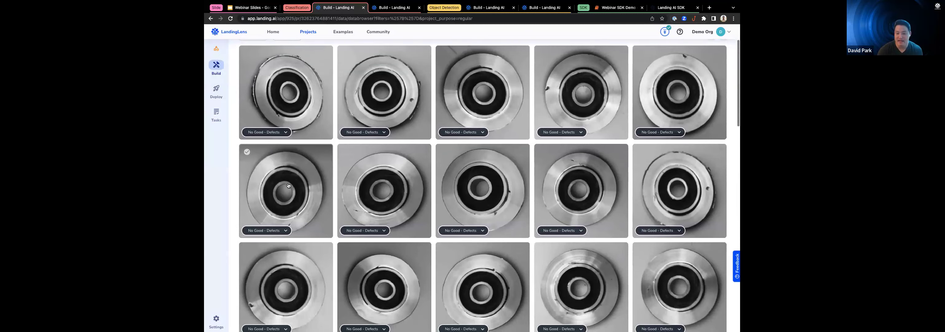
scroll(288, 185, "up", 4)
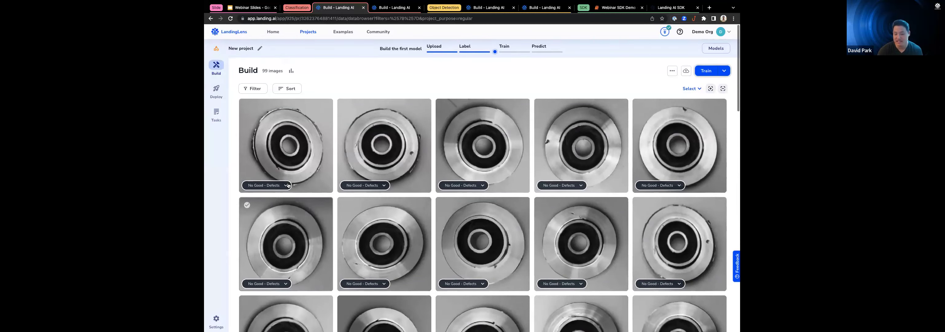
left_click(310, 136)
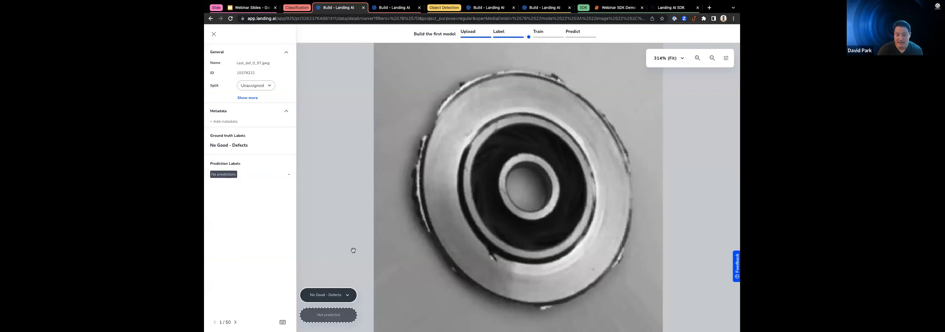
left_click(339, 296)
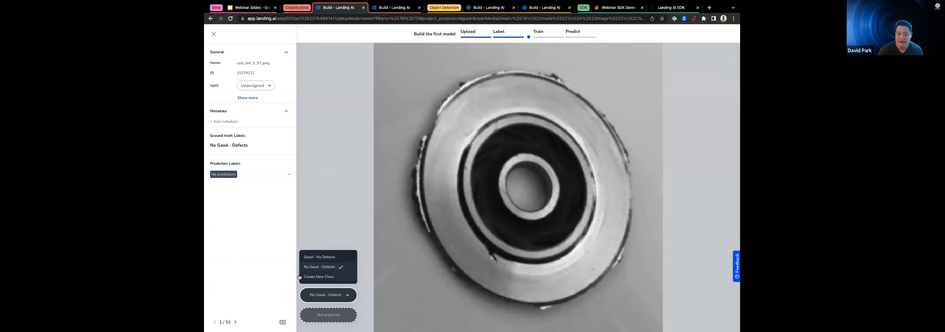
left_click(337, 231)
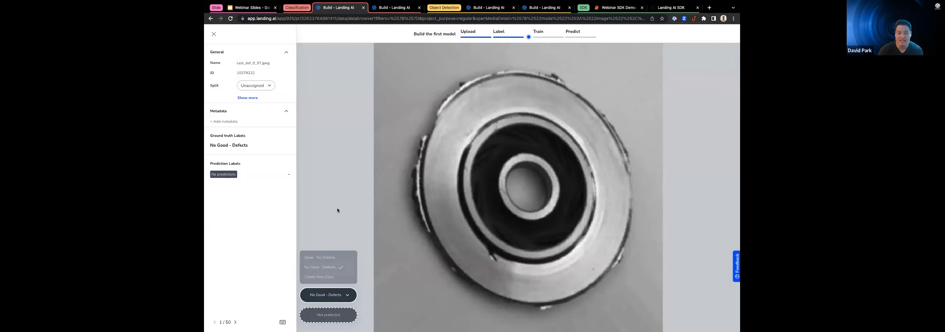
left_click(214, 34)
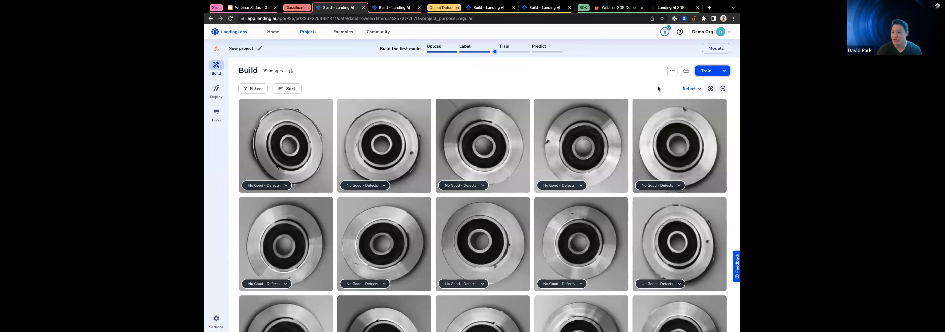
- Start training the classification model on the uploaded images
left_click(707, 72)
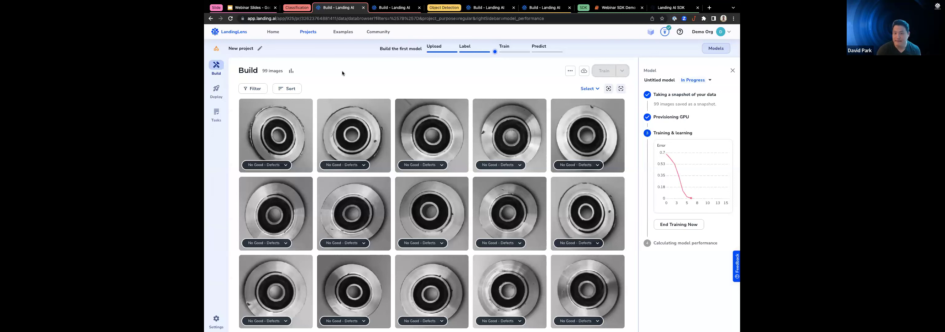
- Inspect the incorrect predictions and their first image in the Classification - Metal Casting project, then clear the filter
key("ctrl+Tab")
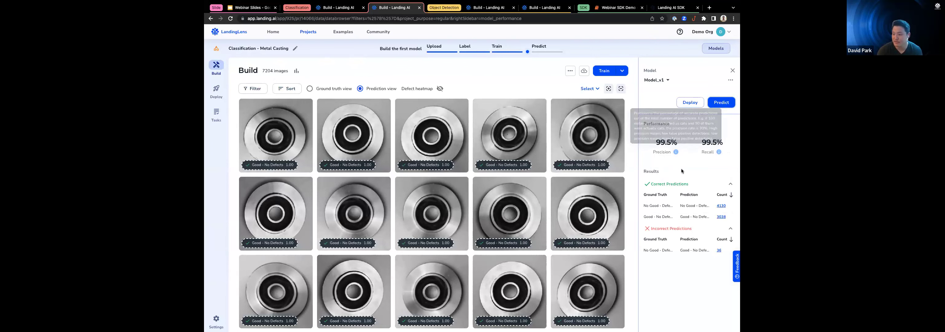
scroll(681, 171, "down", 1)
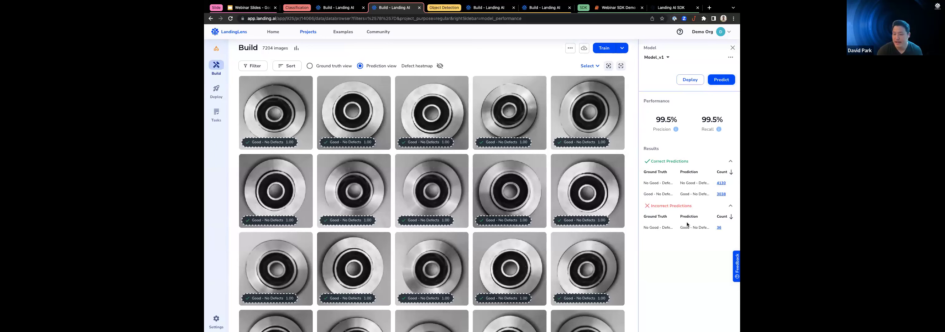
left_click(718, 227)
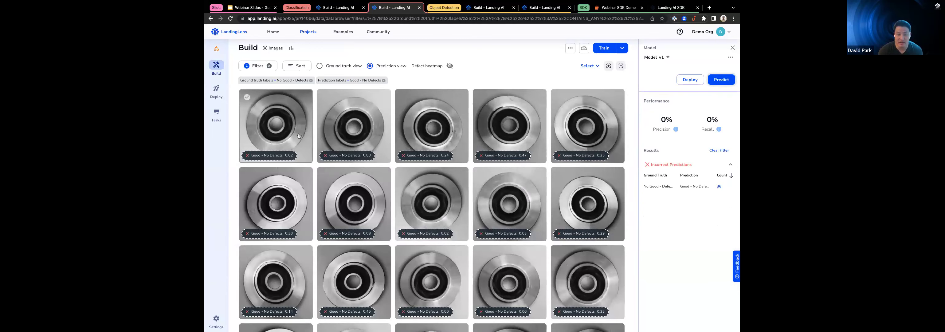
left_click(296, 145)
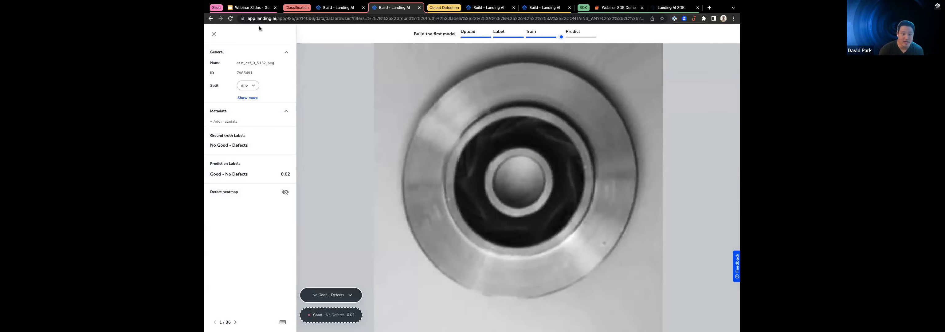
left_click(214, 34)
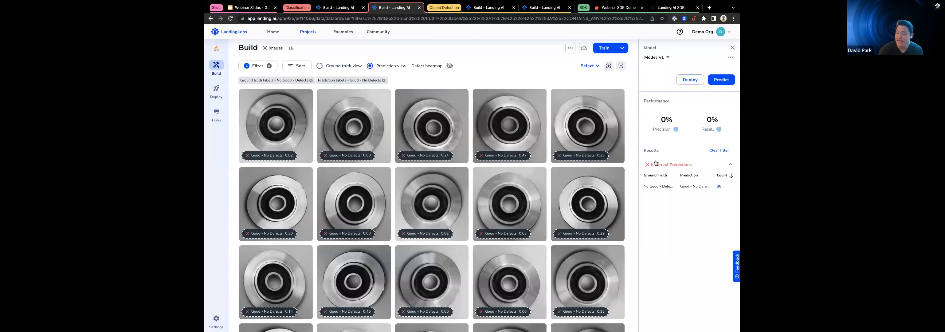
left_click(718, 150)
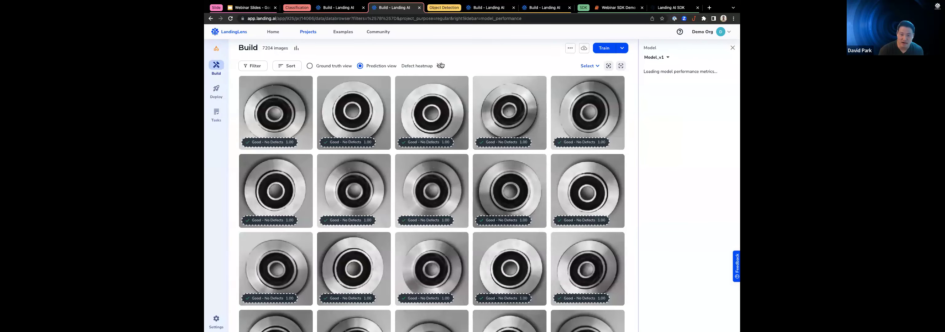
- Show the defect heatmap and examine the first image correctly predicted as "No Good - Defects"
left_click_drag(401, 66, 427, 65)
left_click(427, 66)
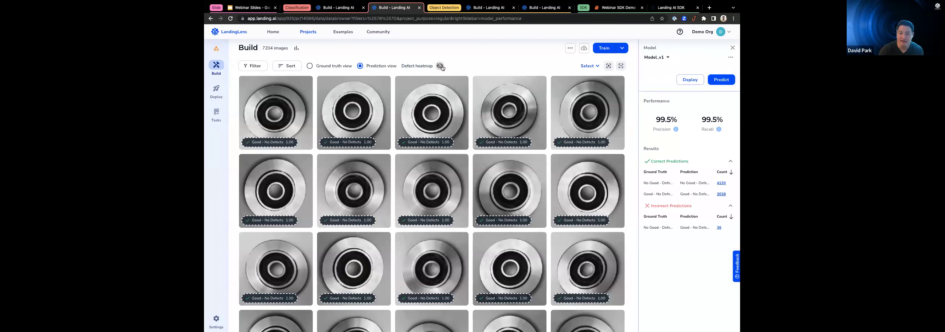
left_click(440, 66)
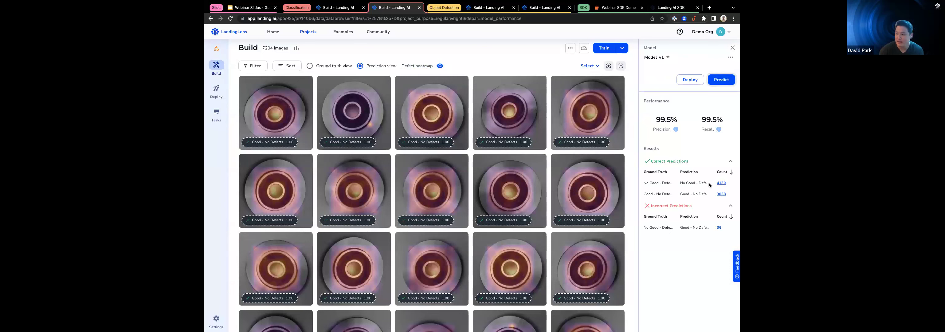
left_click(720, 183)
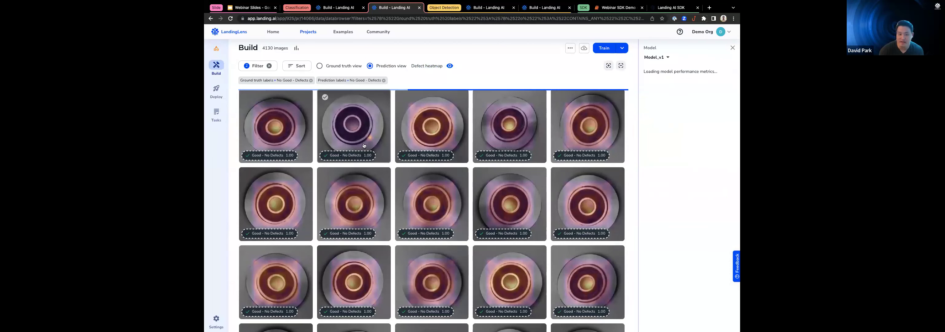
left_click(295, 129)
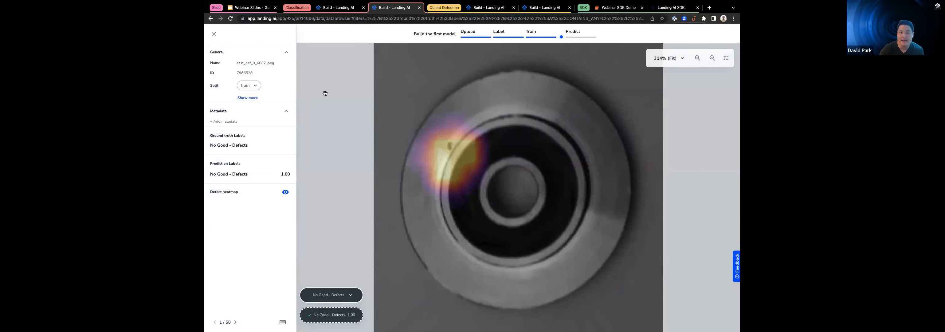
left_click(213, 34)
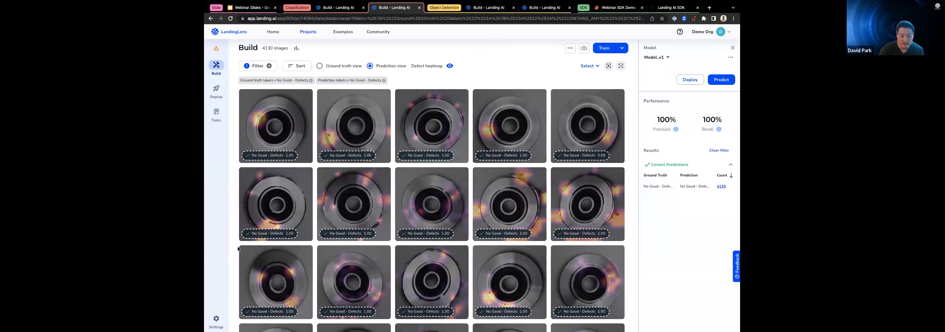
left_click(721, 79)
left_click(721, 79)
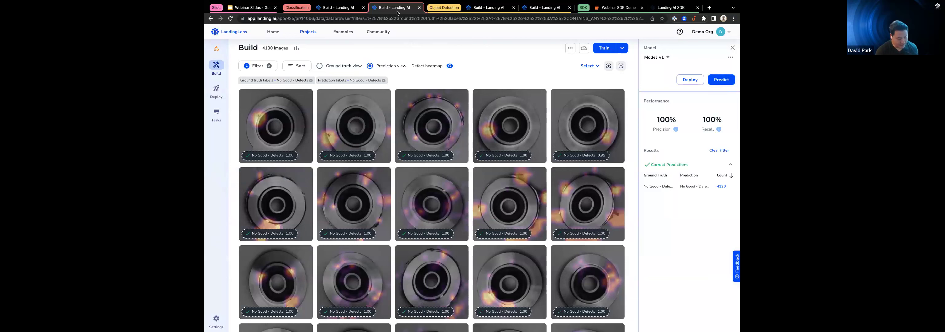
- Switch to the Webinar Demo - Object Detection project and open the first unlabeled casting image in the third row for labeling
left_click(487, 7)
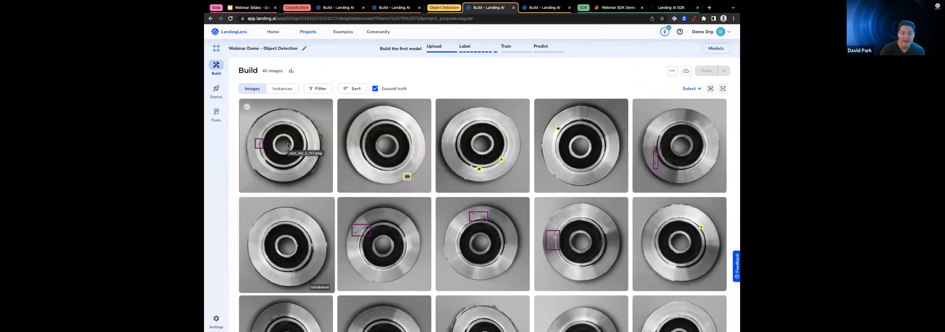
scroll(282, 143, "down", 3)
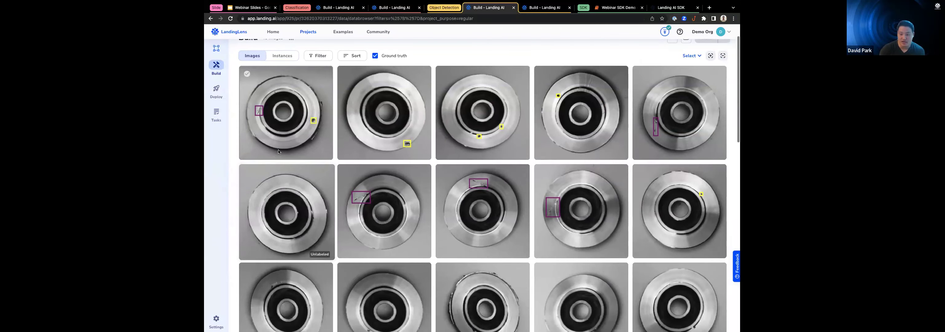
scroll(278, 152, "down", 2)
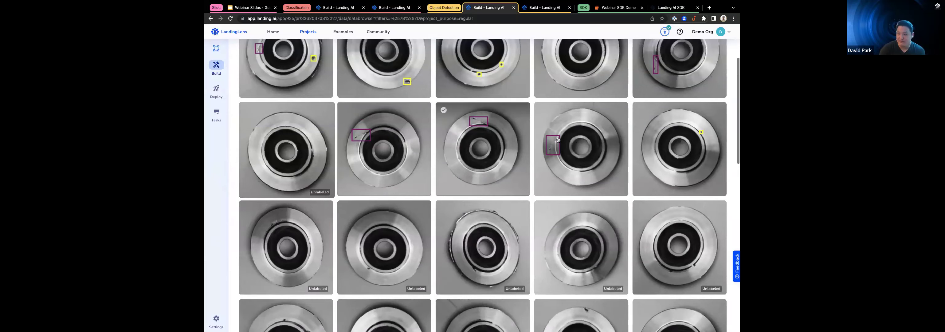
left_click(291, 235)
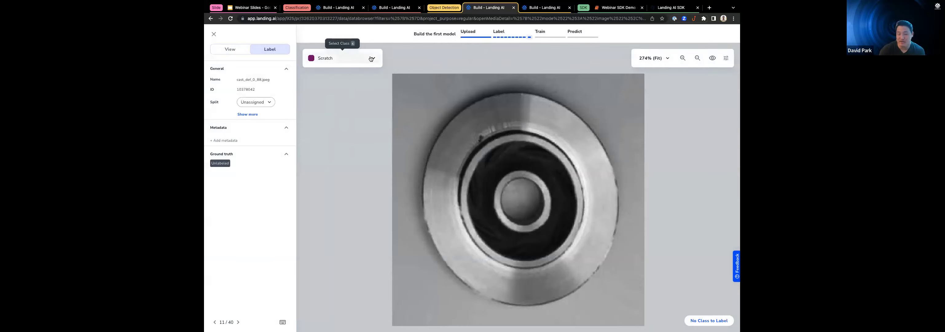
- Label the dark defect on the casting's upper inner ring with a Hole bounding box and advance to the next image
left_click(371, 59)
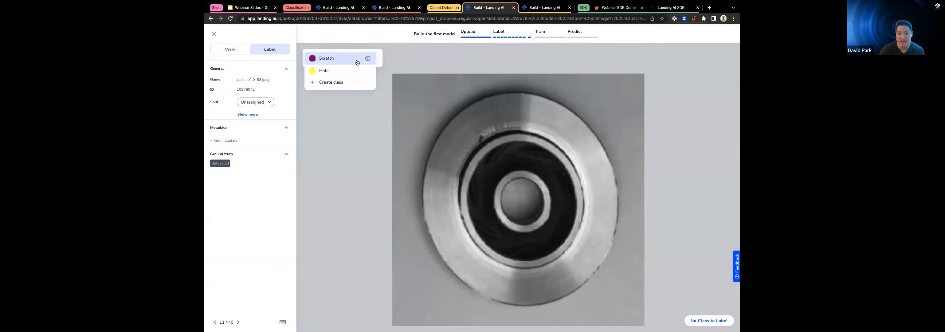
left_click(324, 71)
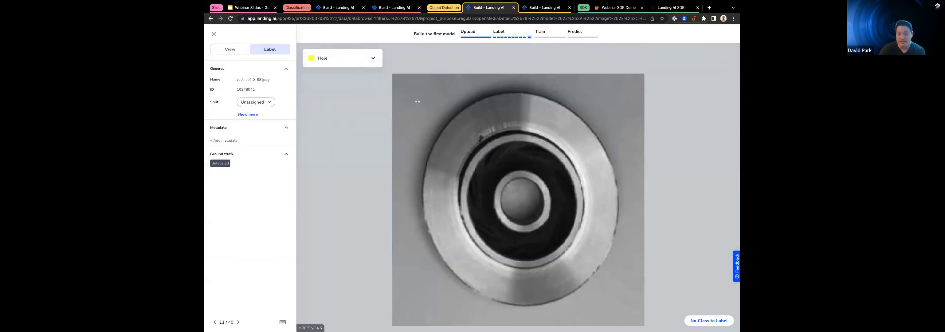
left_click_drag(475, 145, 486, 131)
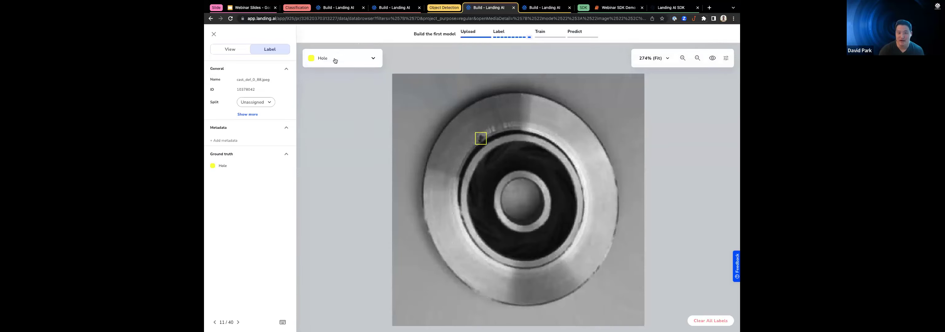
key("Right")
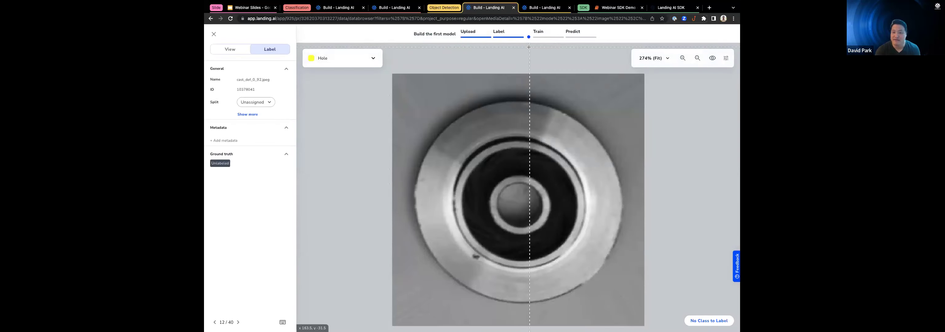
- Return to the image overview of the Webinar Demo - Object Detection project and start training the model
left_click(215, 37)
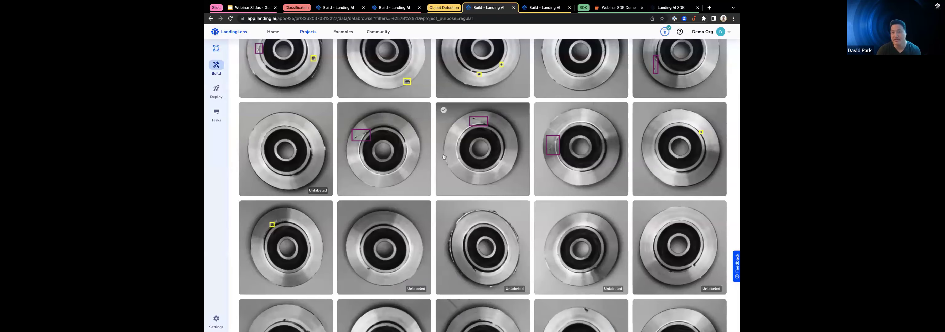
scroll(422, 140, "up", 3)
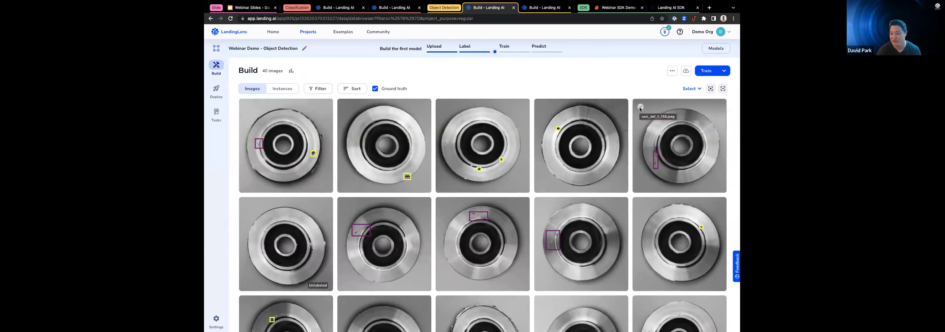
left_click(707, 72)
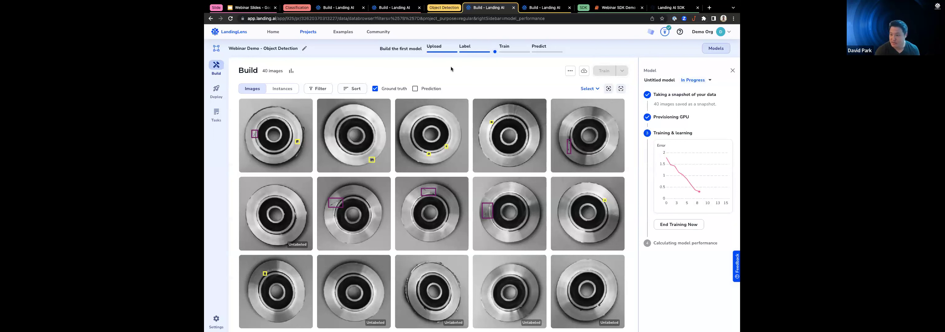
- In the Object Detection - Metal Casting project, review the Hole defects predicted as No label, both as whole images and as instances
key("ctrl+Tab")
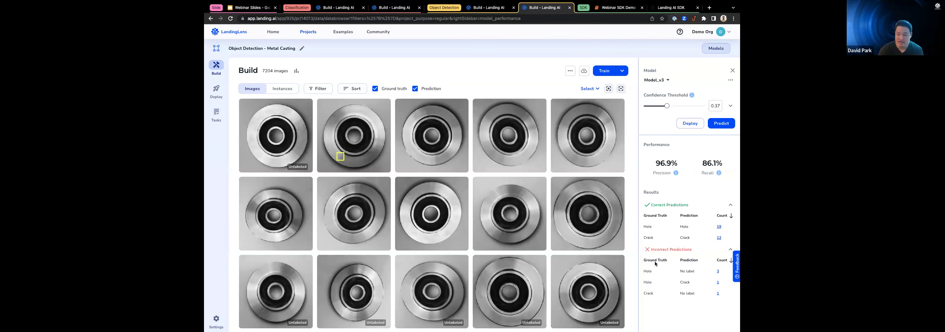
scroll(655, 261, "down", 1)
scroll(659, 269, "down", 1)
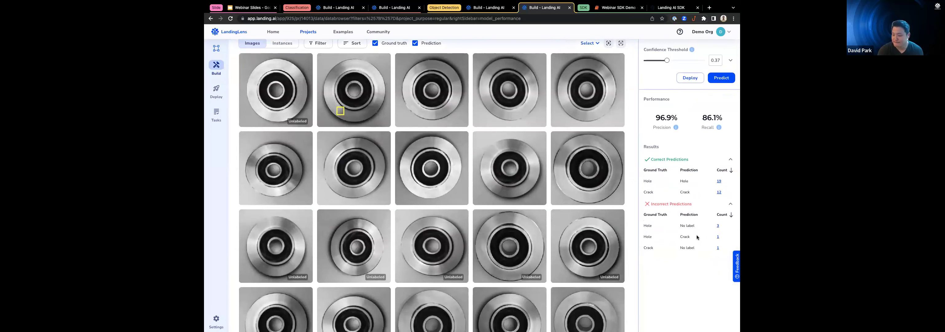
left_click(718, 226)
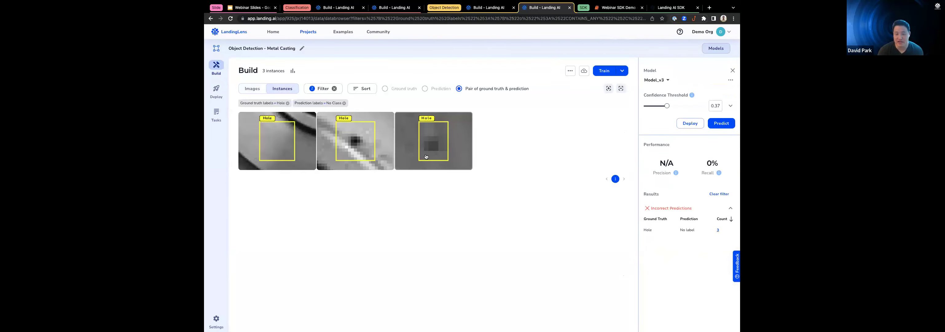
left_click(252, 88)
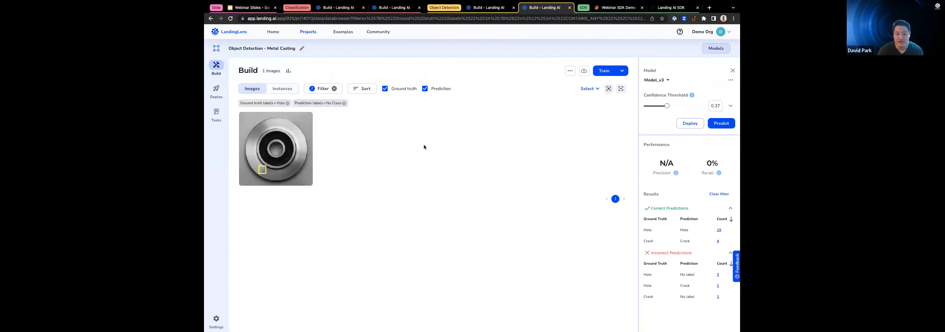
left_click(285, 88)
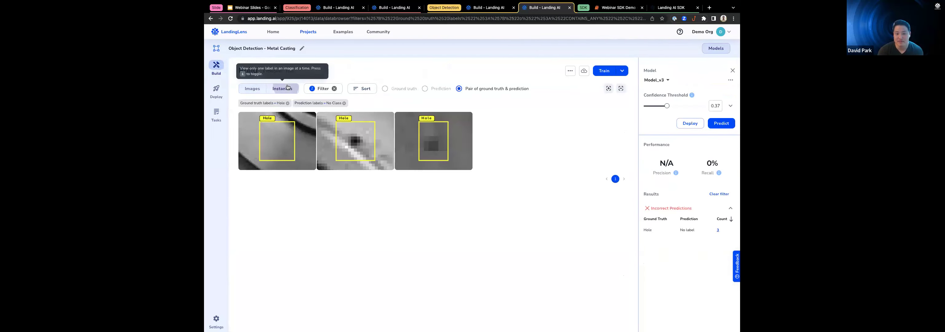
- Open the third missed Hole instance and compare its ground truth with the predictions up close, then close the image
left_click(456, 132)
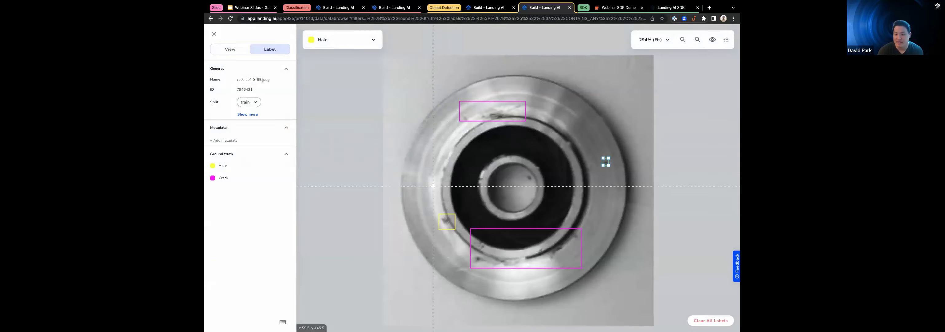
left_click(231, 49)
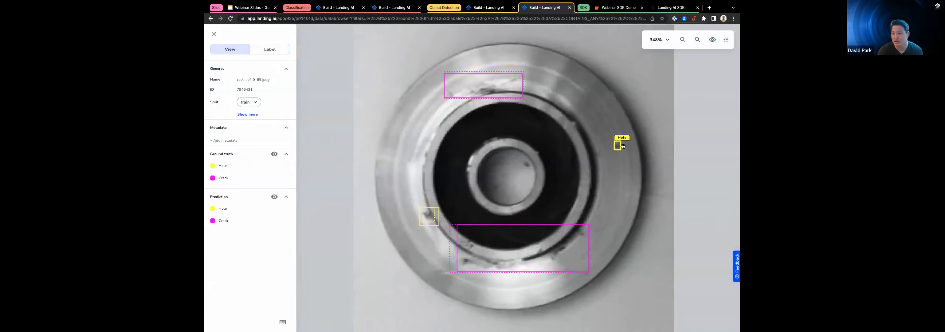
scroll(622, 146, "up", 5)
scroll(622, 146, "down", 3)
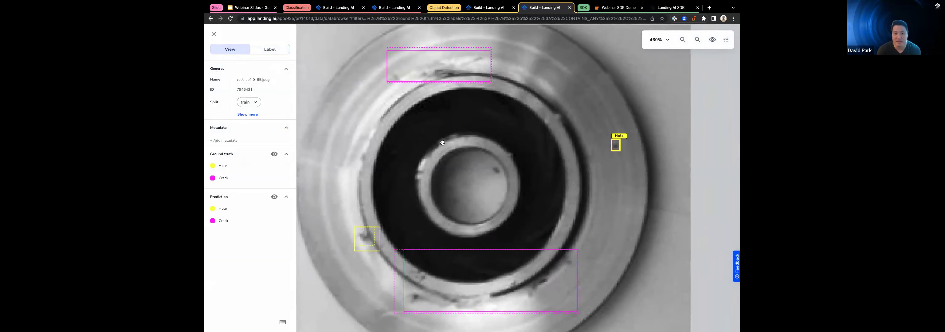
left_click(213, 34)
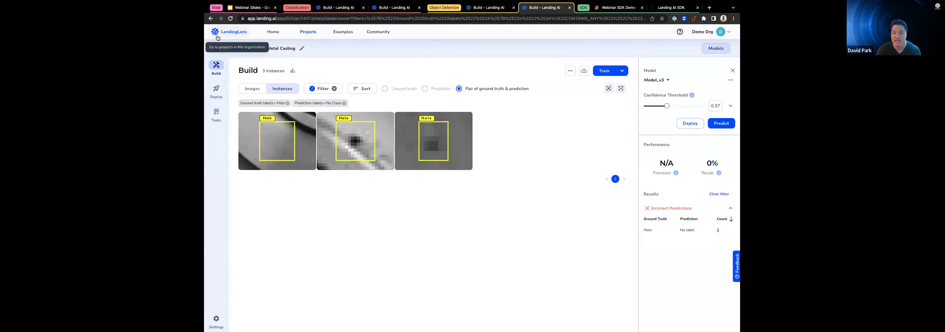
- Examine the second missed Hole instance in both labeling and viewing modes, then return to the instance list
left_click(331, 139)
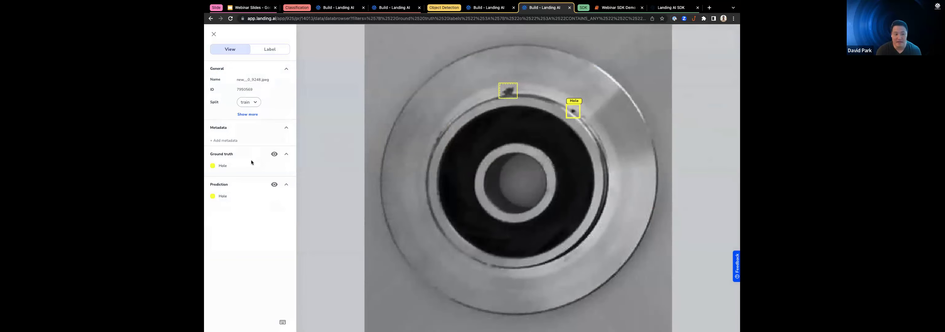
left_click(264, 53)
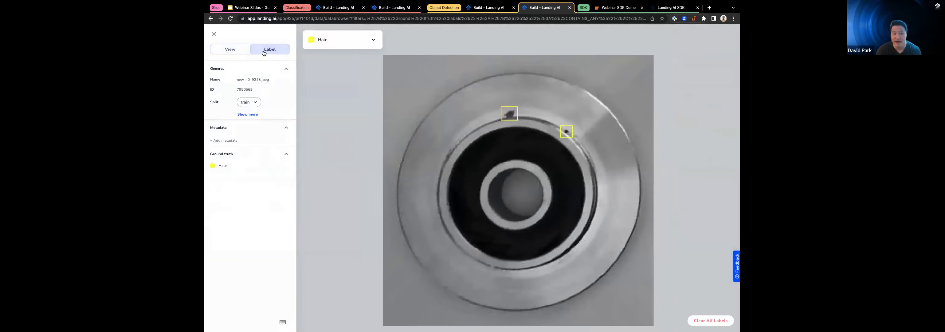
left_click(230, 49)
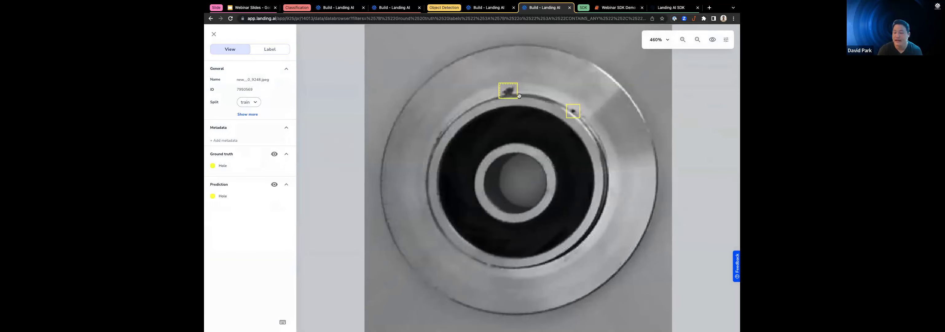
left_click(213, 34)
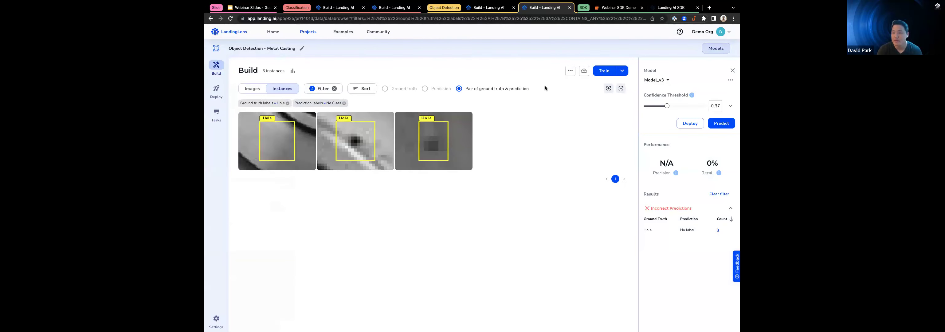
- Look at the Check Label Quality option for the project's labeled data
left_click(570, 71)
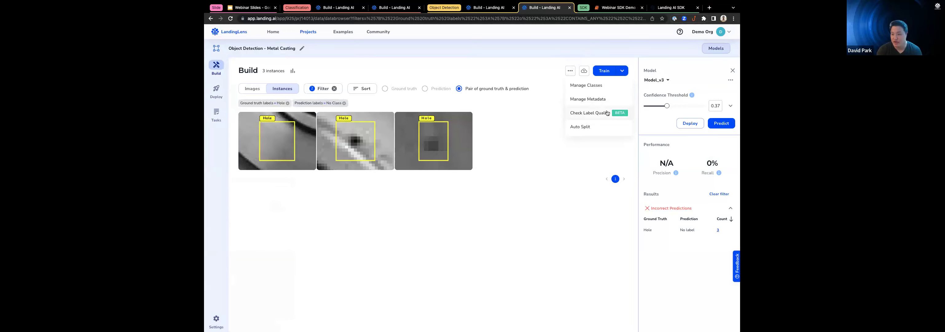
left_click(594, 115)
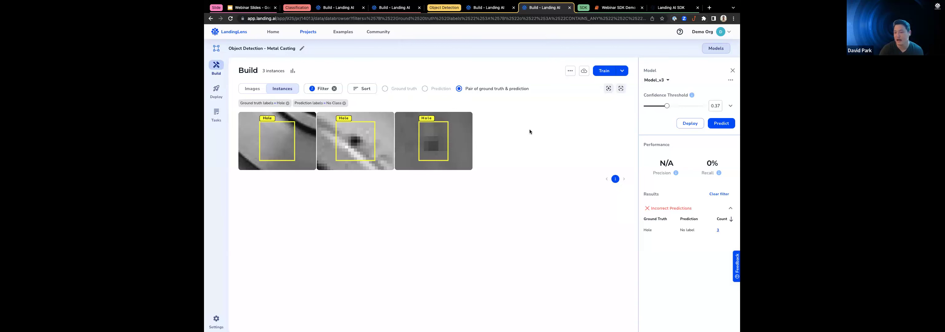
- Clear the prediction filter and set Model_v3's confidence threshold to 0.25
left_click(712, 193)
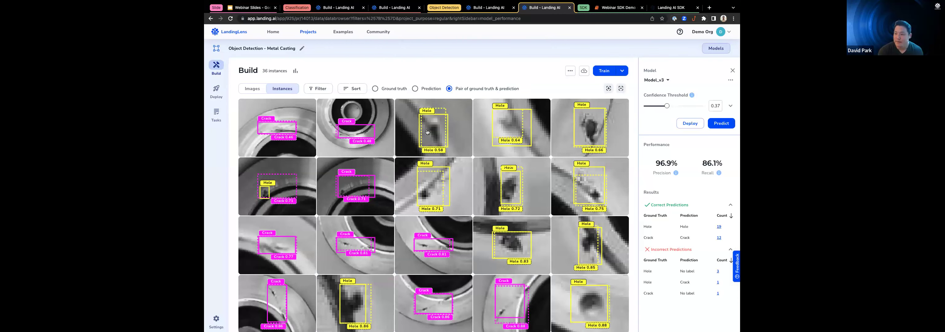
left_click_drag(665, 107, 659, 106)
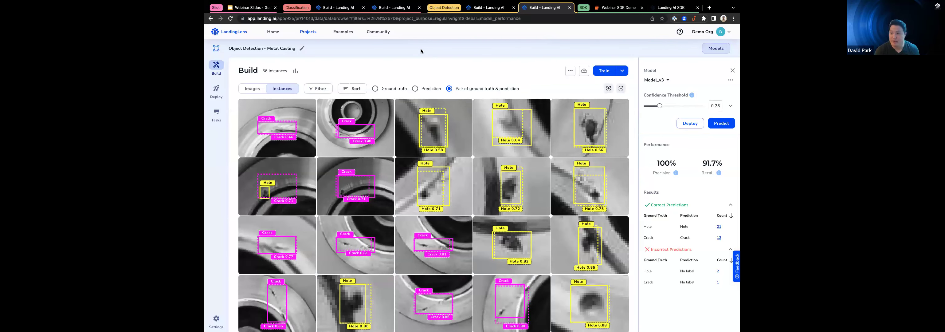
key("ctrl+Tab")
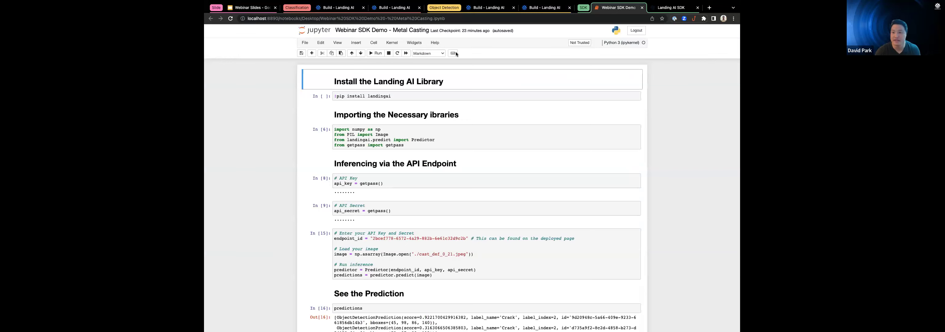
left_click(536, 9)
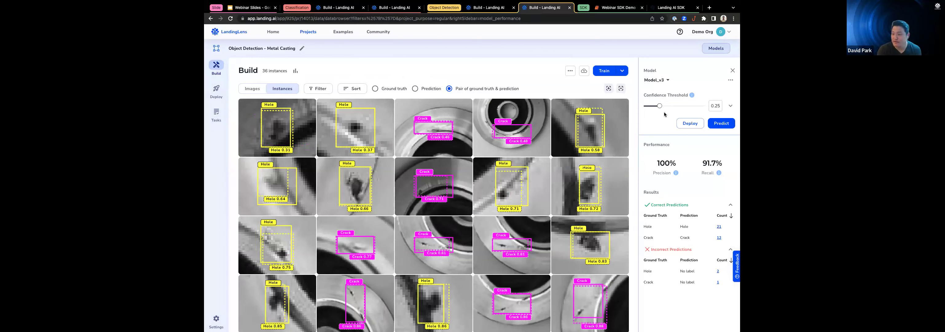
- View the Predict dialog for trying Model_v3 on new images or a webcam, then close it
left_click(720, 124)
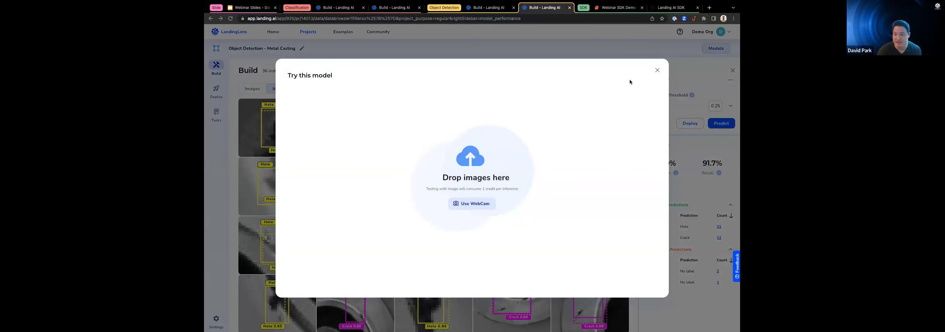
left_click(657, 70)
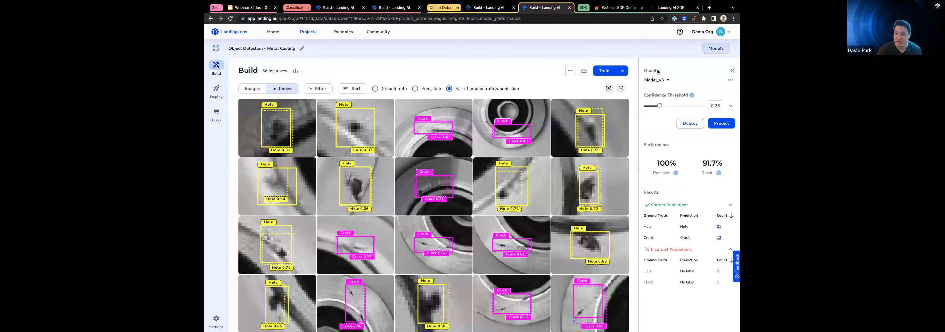
- Deploy Model_v3 to the cloud on a new endpoint named "Webinar Demo 2"
left_click(691, 124)
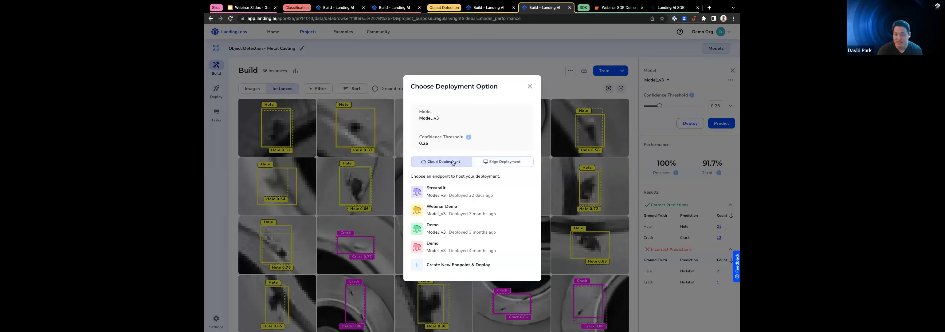
left_click(417, 268)
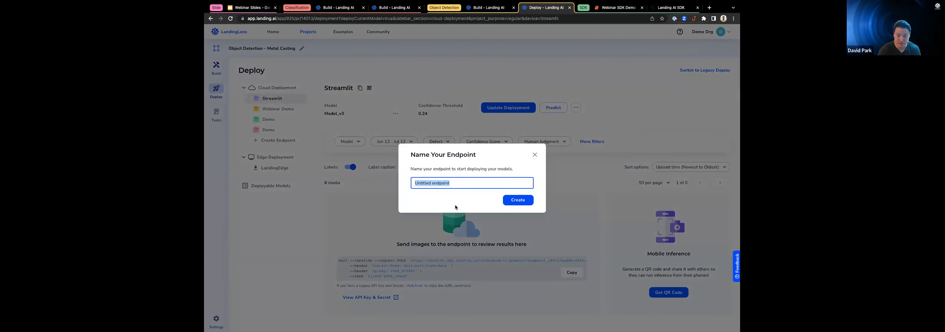
type("Webinar DEm")
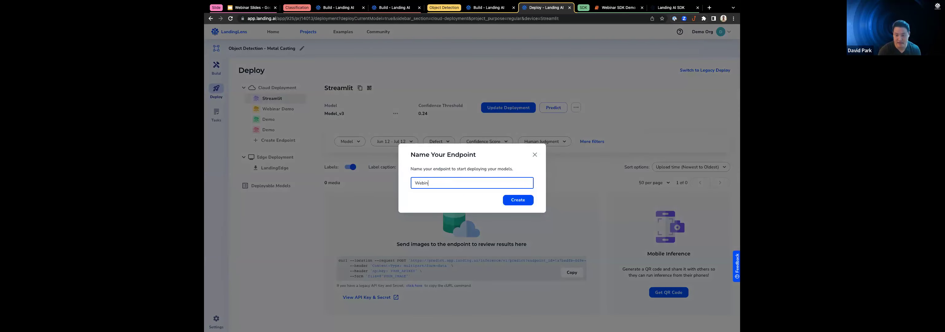
type("o")
key("BackSpace")
key("BackSpace")
key("BackSpace")
type("emo 2")
left_click(518, 200)
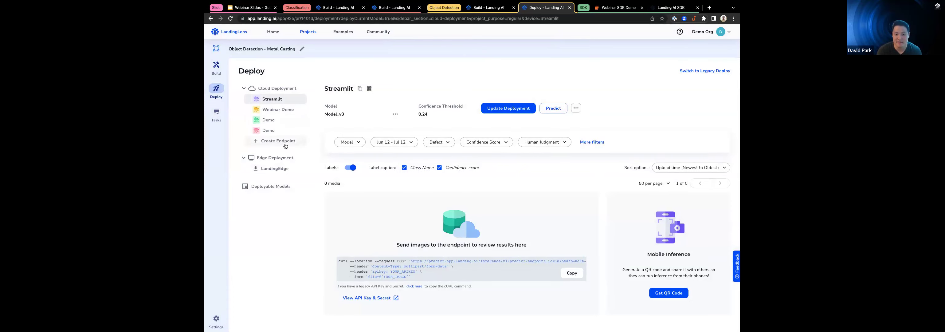
- Open the existing Webinar Demo endpoint, copy its endpoint ID and look at its Mobile Inference option
left_click(283, 110)
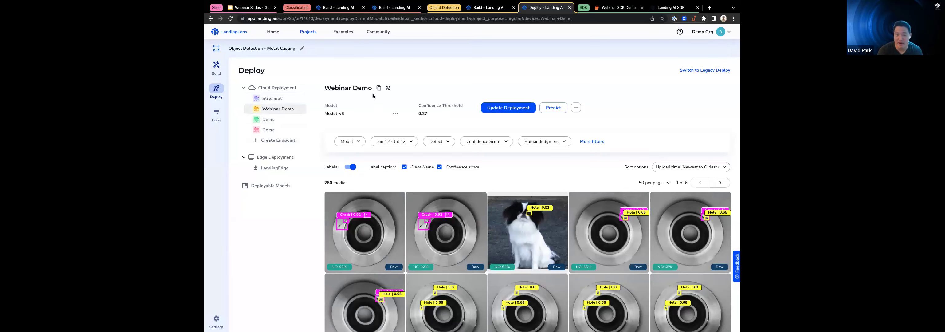
left_click(379, 89)
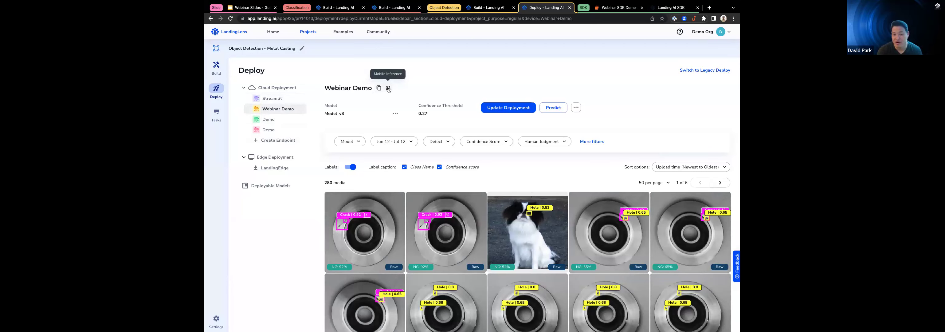
left_click(387, 89)
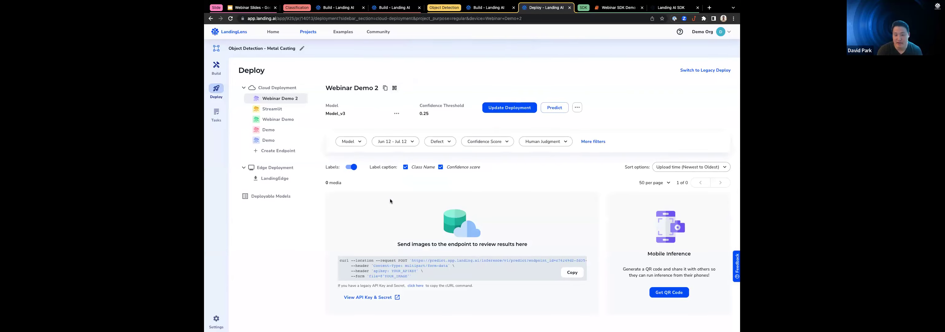
- Inspect the endpoint URL in the Webinar Demo 2 cURL command and locate the API Key option in the account options
left_click_drag(412, 259, 458, 260)
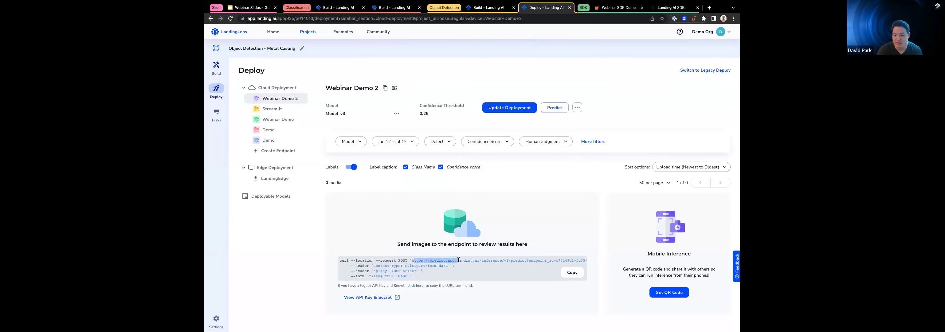
left_click(443, 259)
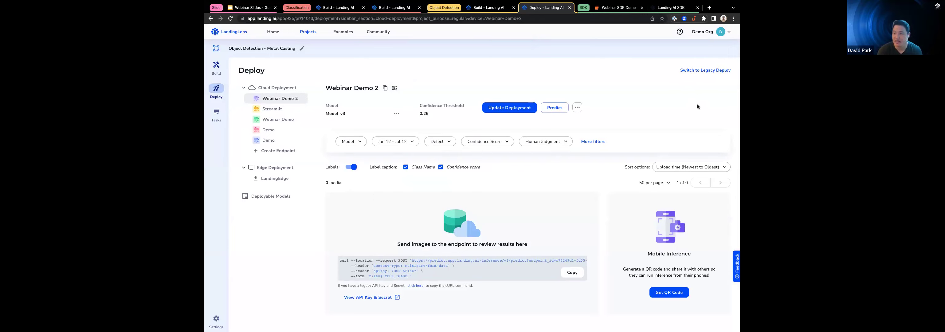
left_click(722, 33)
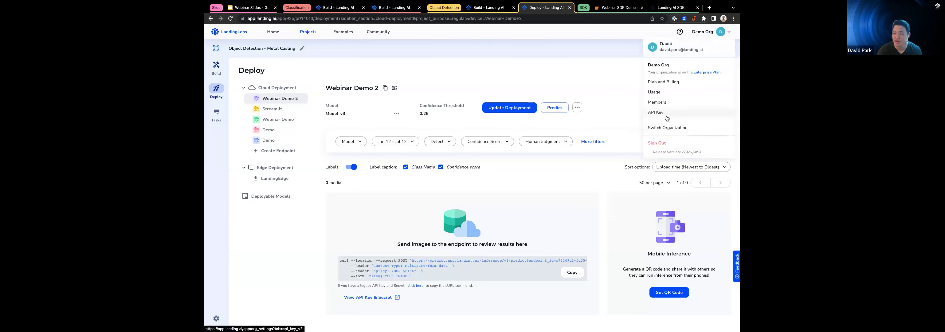
left_click(559, 171)
- Open the Webinar Demo cloud endpoint and look over its predicted images and the endpoint ID copy option
left_click(287, 119)
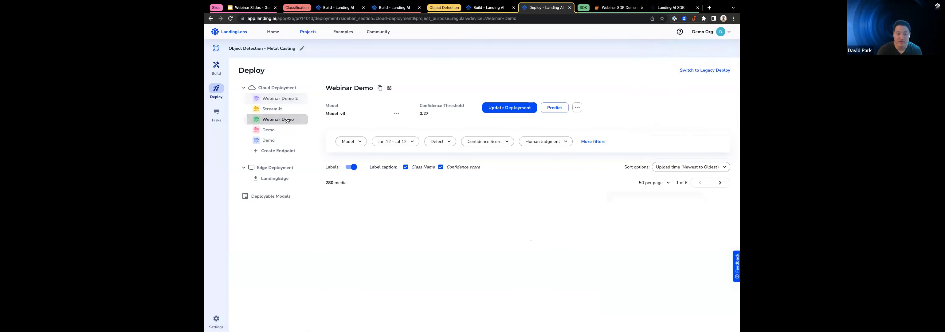
scroll(359, 214, "down", 1)
scroll(360, 213, "up", 1)
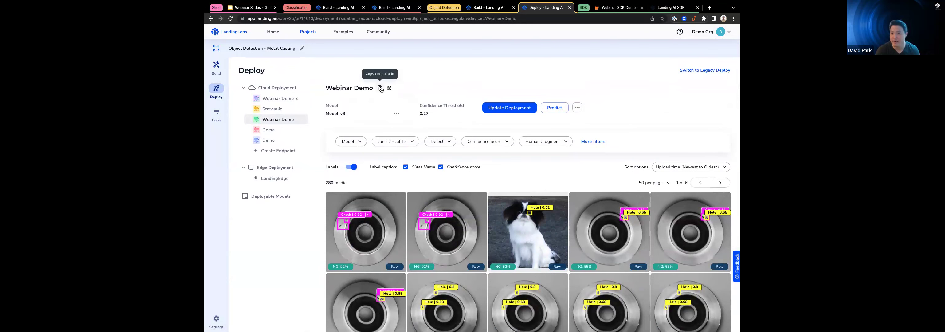
- Switch to the Webinar SDK Demo Jupyter notebook and run the cell importing numpy, Image, Predictor and getpass
key("ctrl+Tab")
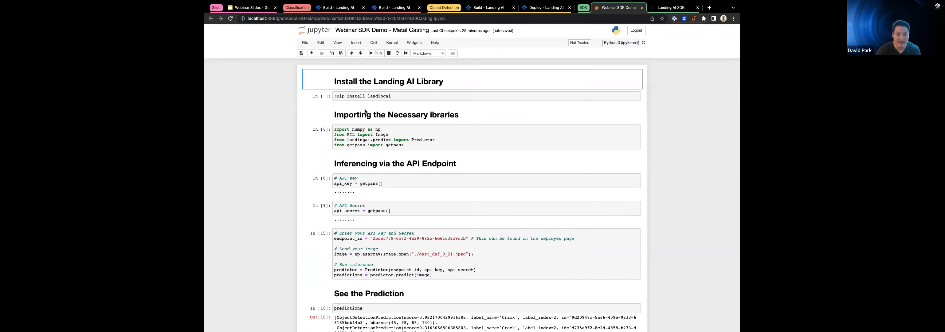
left_click(391, 134)
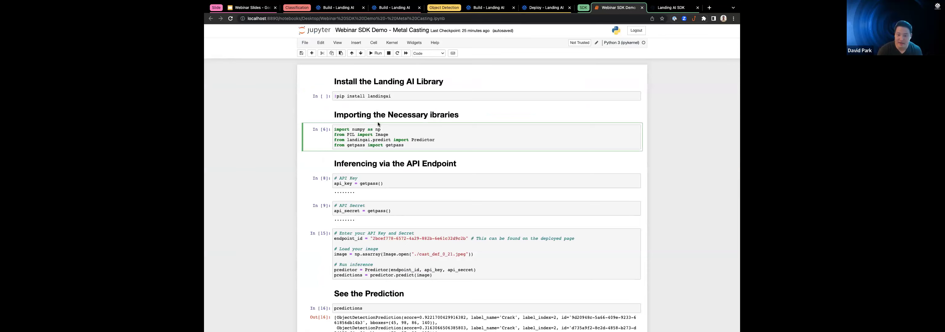
key("shift+Return")
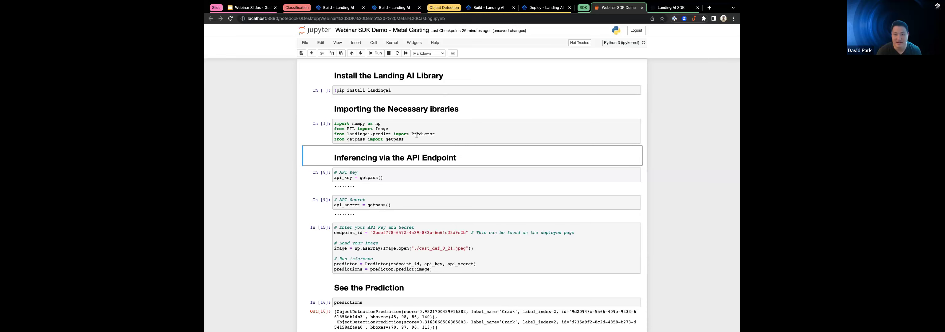
- Run the API Key cell and paste the API key into its getpass prompt
scroll(357, 140, "down", 3)
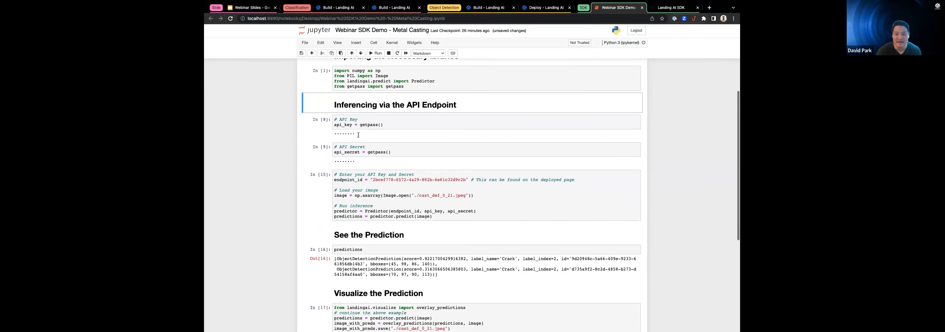
left_click(388, 111)
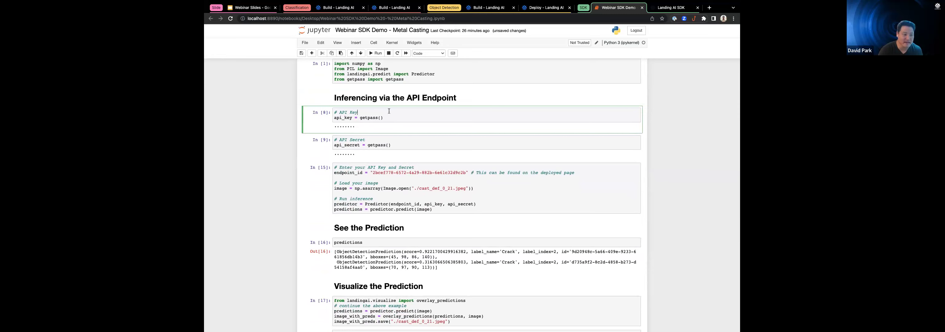
key("shift+Return")
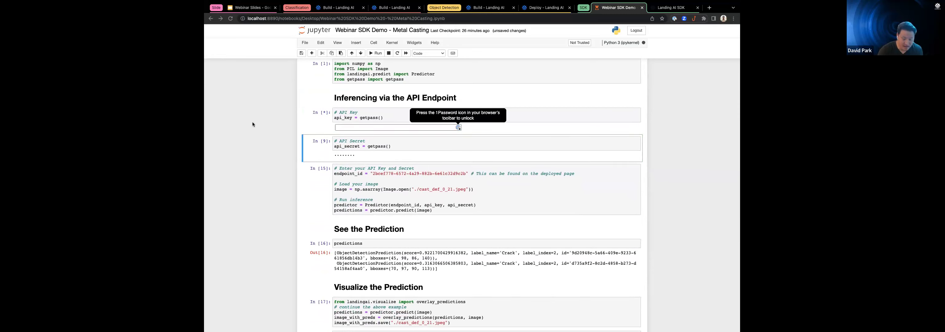
key("super+v")
key("Return")
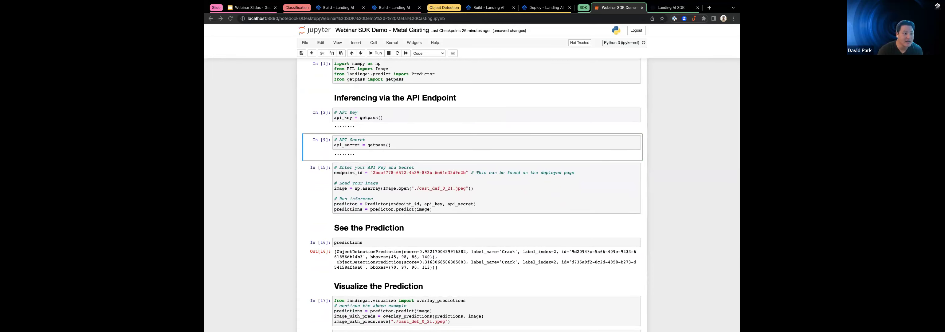
- Run the API Secret cell and paste the API secret into its getpass prompt
left_click(395, 149)
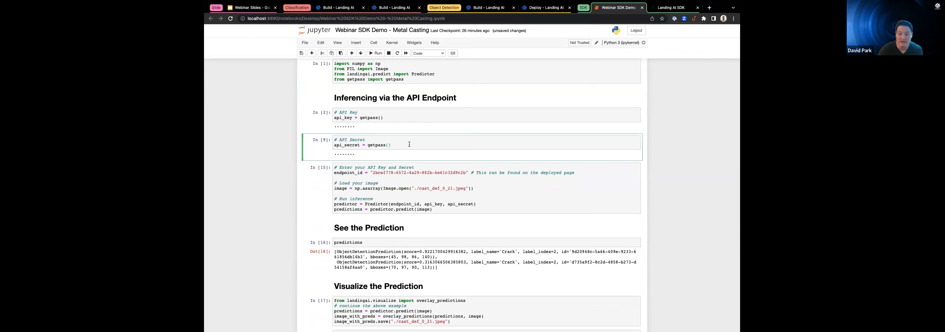
key("shift+Return")
key("super+v")
key("Return")
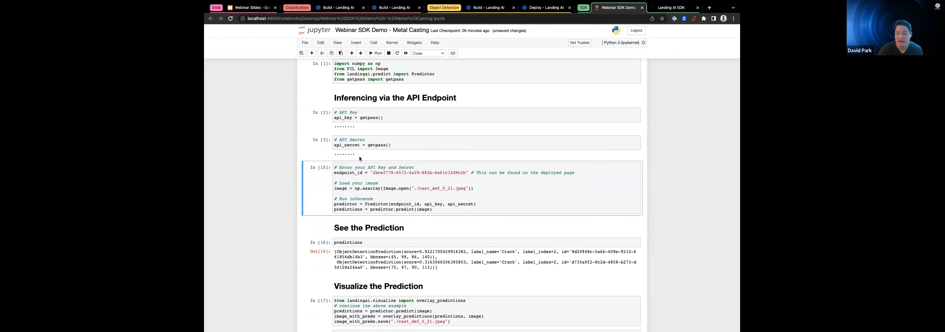
- Run the inference cell on ./cast_def_0_21.jpeg and point out its Predictor call
scroll(360, 158, "down", 1)
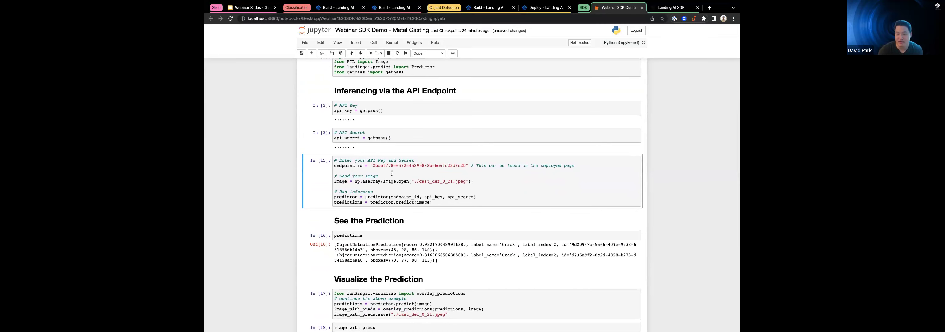
scroll(392, 173, "down", 2)
scroll(407, 155, "down", 2)
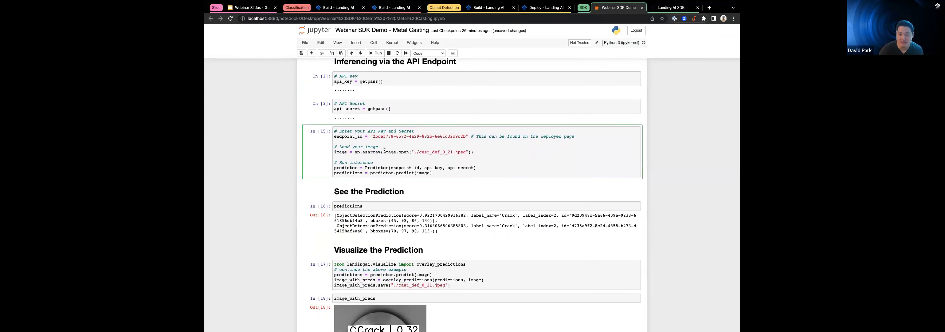
key("shift+Return")
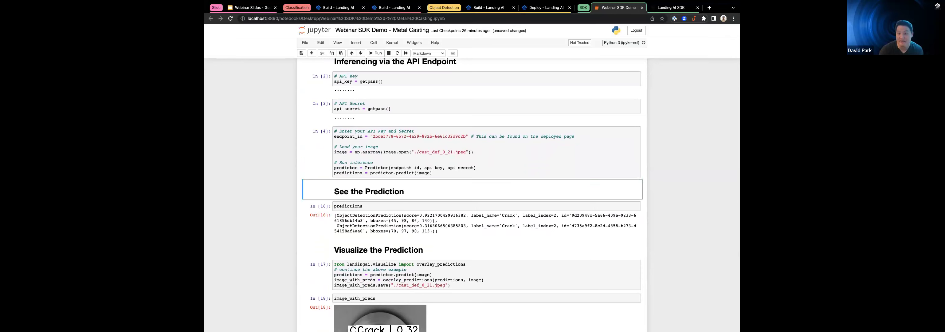
scroll(350, 164, "down", 1)
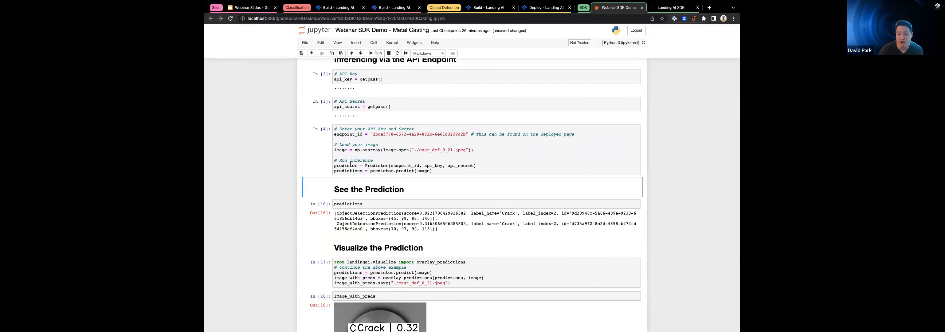
left_click_drag(365, 164, 386, 164)
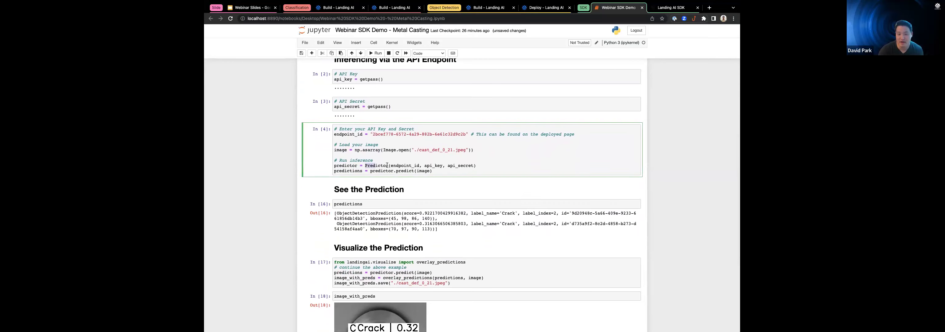
left_click(388, 165)
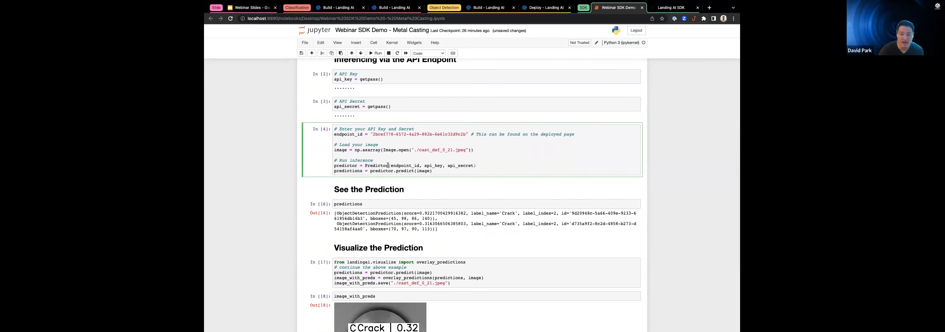
- Run the predictions cell under See the Prediction to output the detection result
scroll(389, 149, "down", 2)
left_click(379, 170)
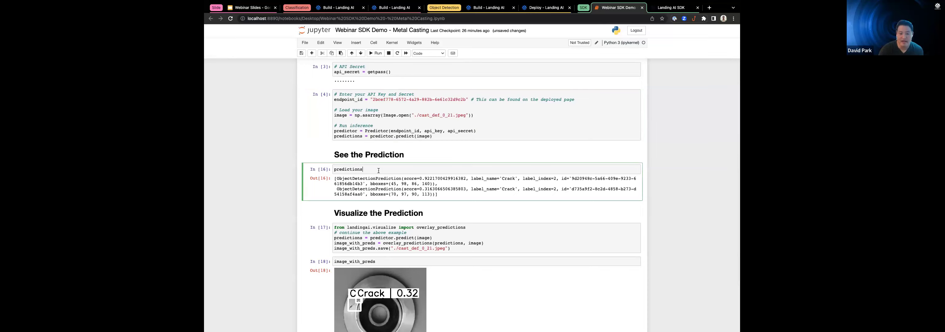
key("shift+Return")
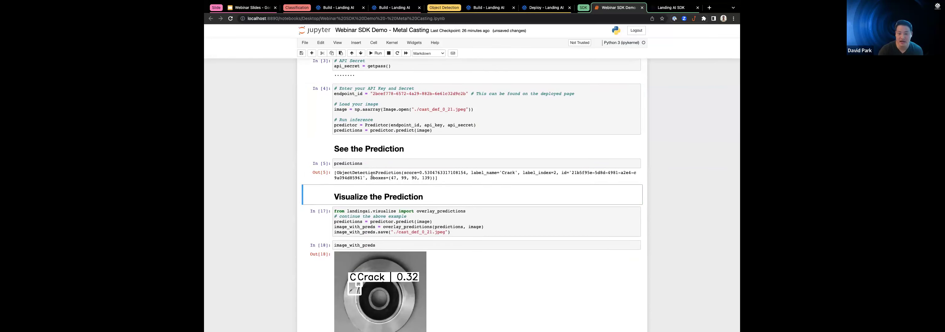
- Run the overlay_predictions and image_with_preds cells to display the casting image with its predictions overlaid
scroll(371, 175, "down", 1)
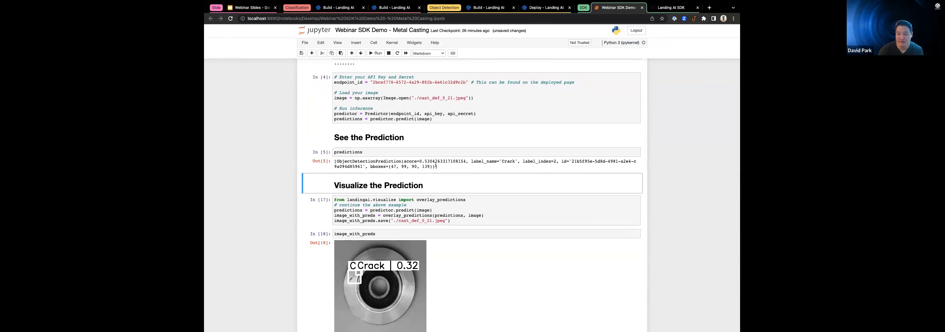
scroll(436, 166, "down", 2)
left_click(416, 185)
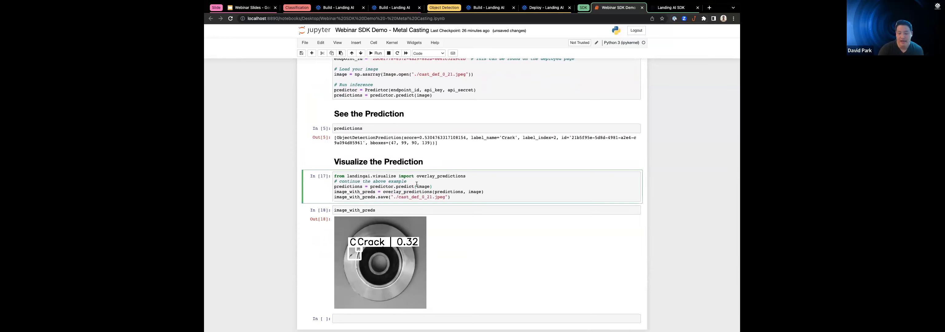
key("shift+Return")
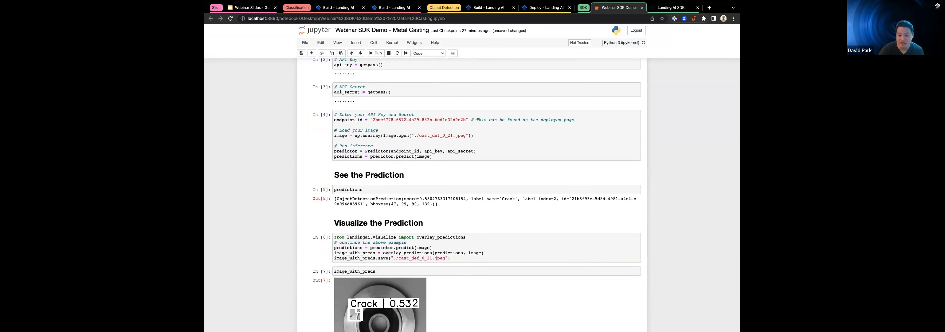
scroll(400, 196, "down", 3)
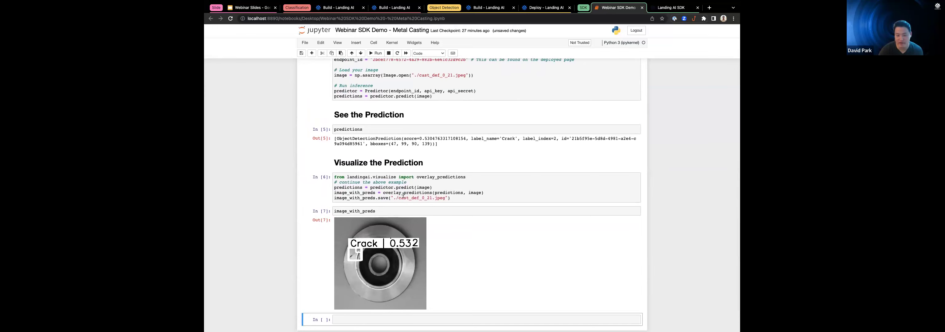
scroll(403, 195, "down", 1)
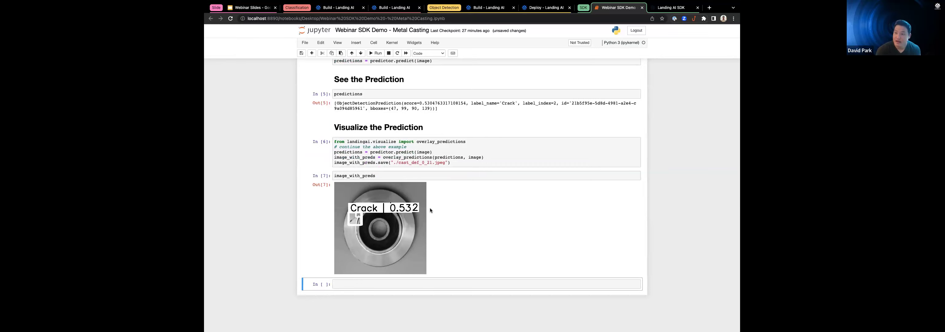
- Switch to the Landing AI SDK support article and view its list of SDK resources
key("ctrl+Tab")
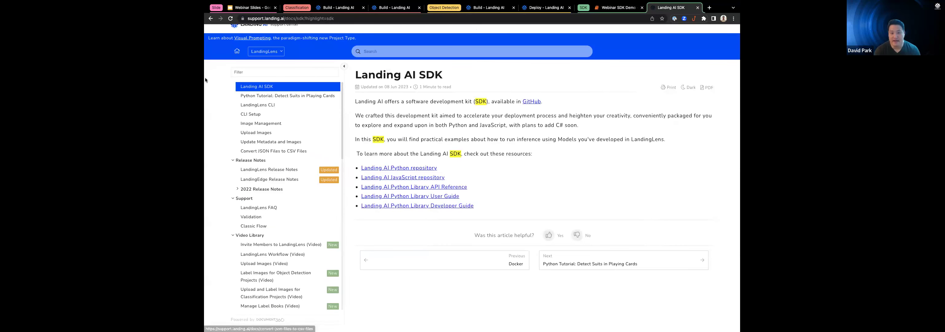
scroll(277, 40, "up", 1)
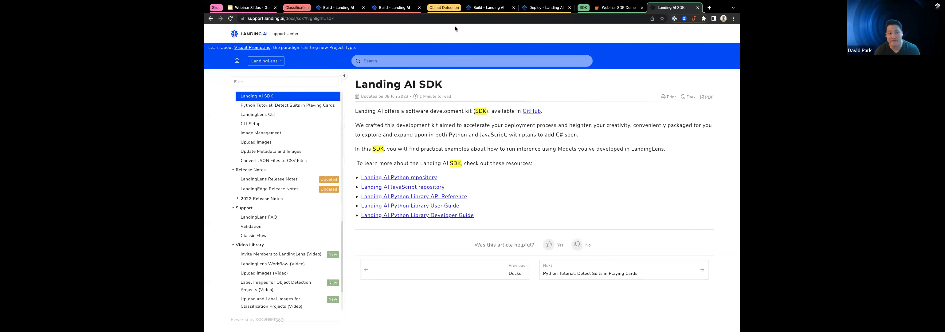
- Switch to the Webinar Demo - Object Detection project in LandingLens, view its image upload screen and close it
left_click(488, 7)
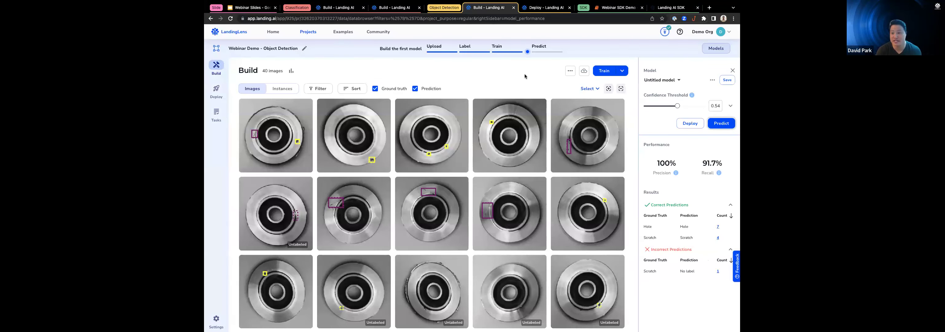
left_click(584, 71)
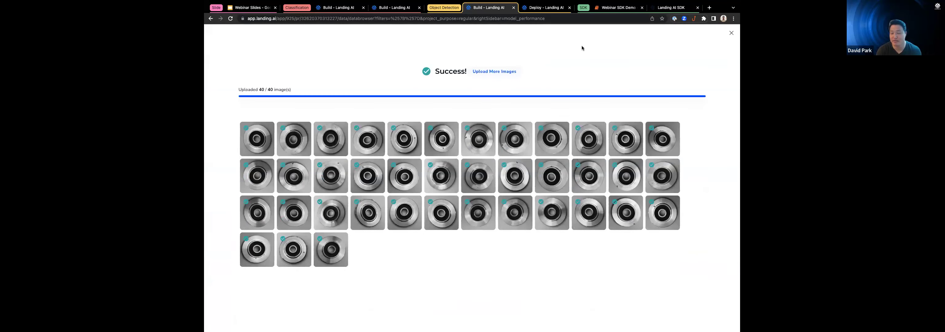
left_click(730, 36)
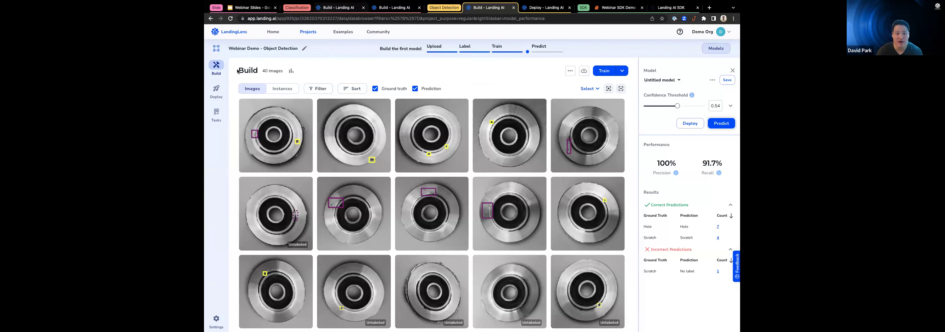
- Open the project's Deploy page, then return to the Metal Casting Webinar Demo endpoint and review its predicted images
left_click(219, 91)
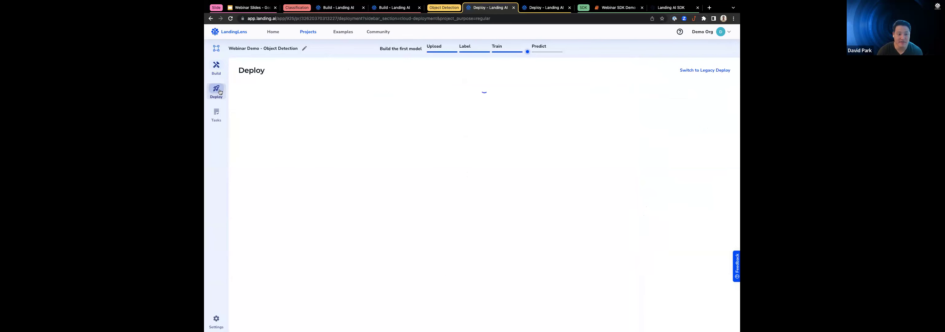
left_click(548, 9)
scroll(362, 182, "down", 5)
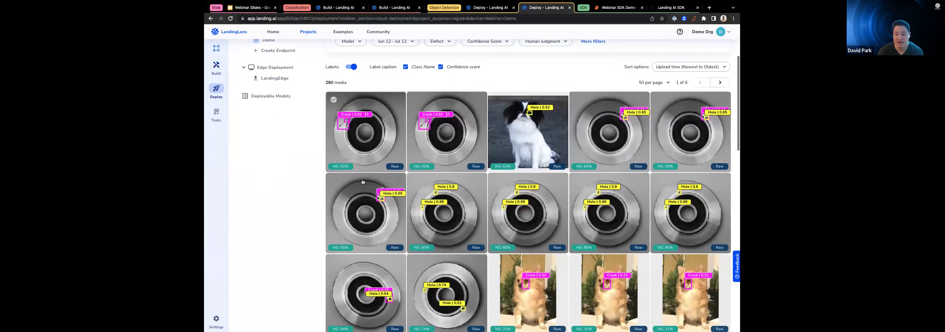
scroll(362, 182, "down", 2)
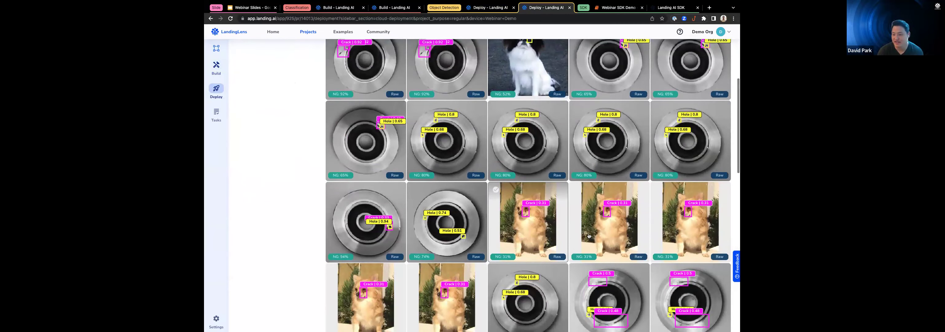
- View the media details of a casting prediction on the endpoint, choose Correct as the human judgment without submitting it, and close the details
scroll(589, 236, "down", 3)
scroll(555, 224, "up", 4)
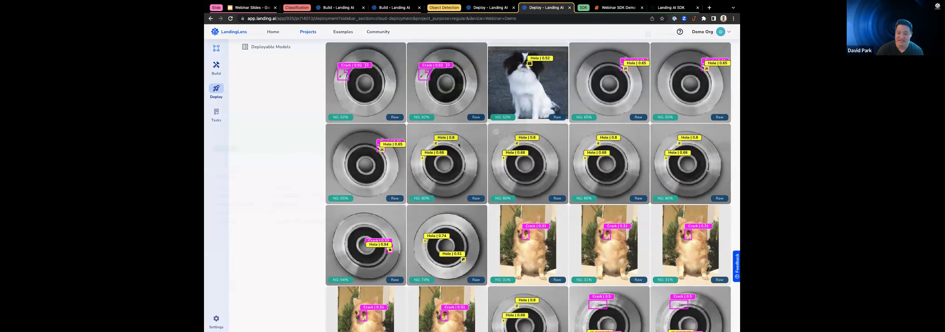
left_click(538, 175)
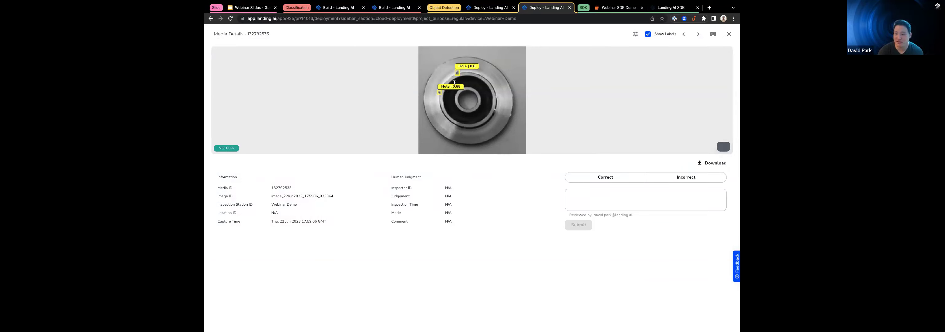
left_click(570, 201)
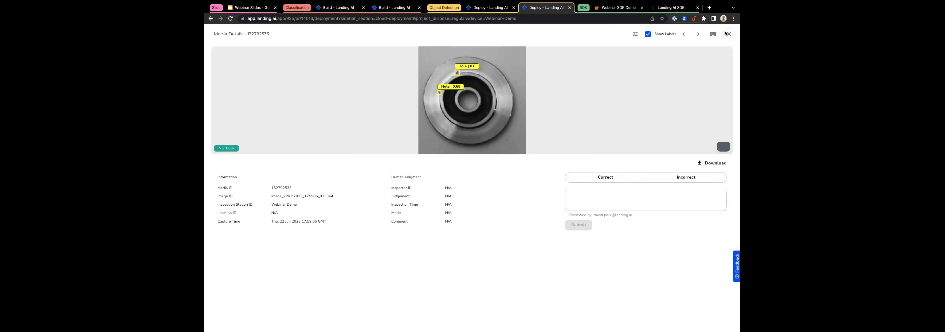
left_click(620, 177)
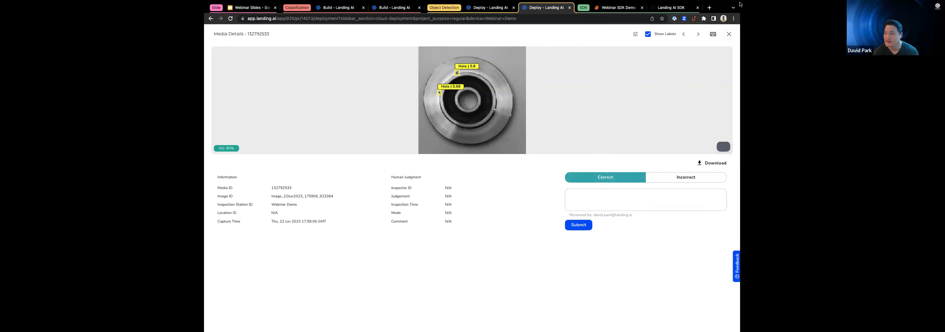
left_click(728, 34)
- Select two neighbouring casting images with Hole predictions in the endpoint's predicted images as candidates for adding to Build
left_click(496, 132)
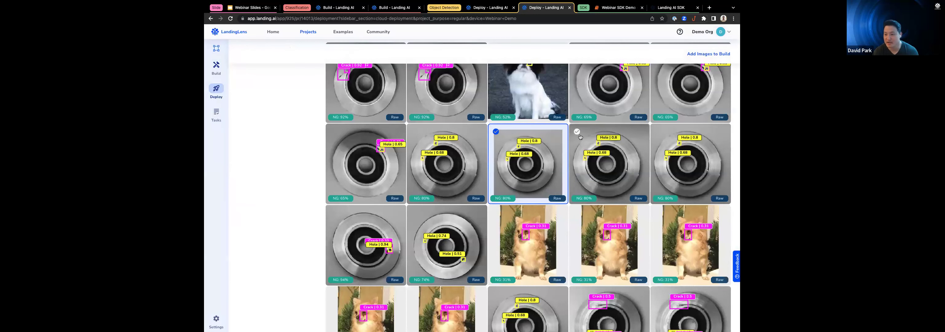
left_click(576, 132)
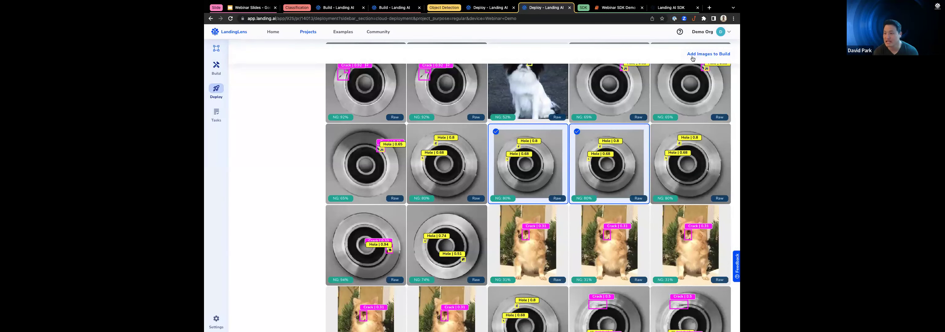
scroll(440, 110, "up", 5)
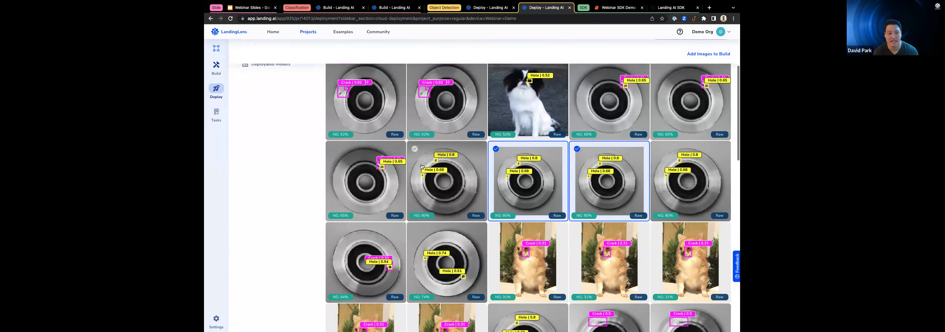
- Show the Object Detection - Metal Casting project's Build page as images, view the first unlabeled casting in the labeling view and close it
left_click(213, 71)
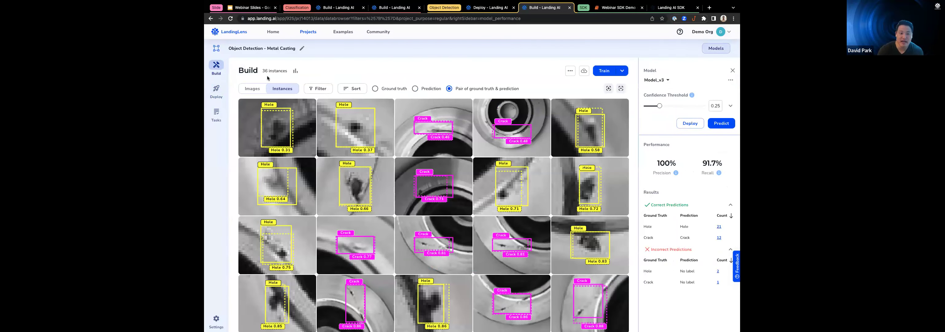
left_click(257, 91)
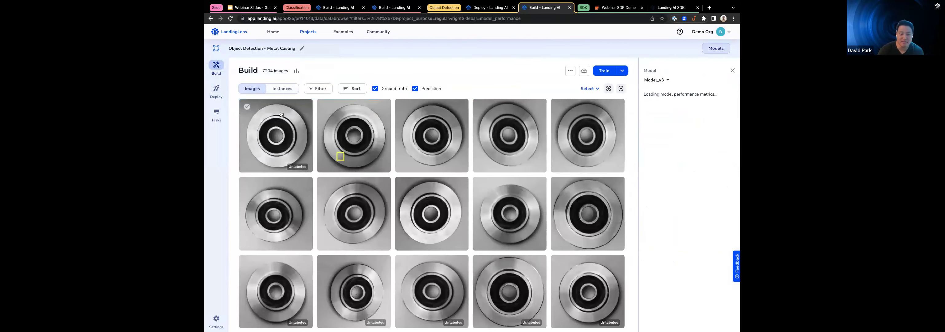
left_click(273, 132)
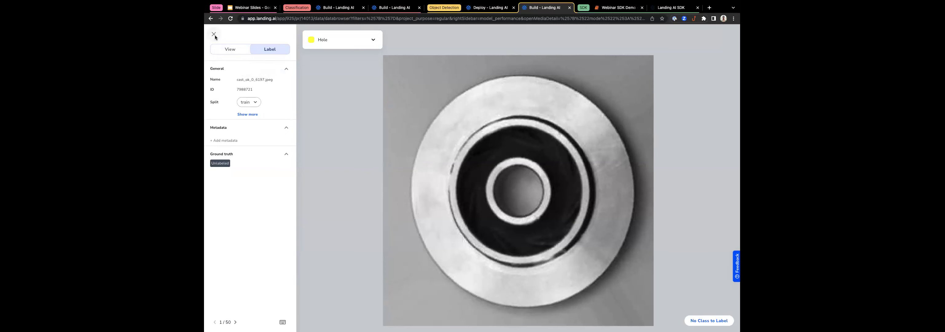
left_click(214, 34)
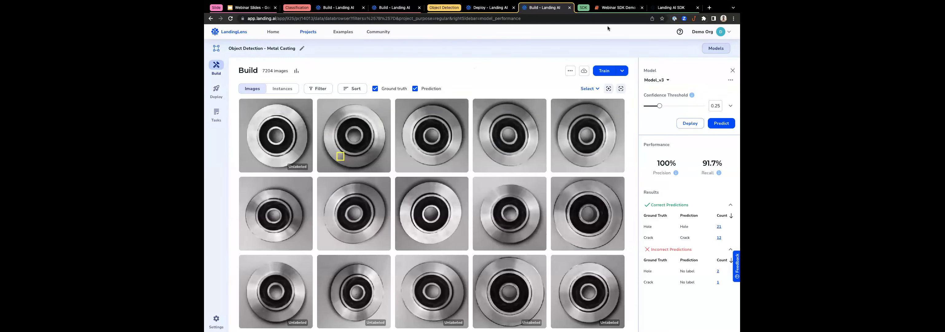
- Open the Landing AI Python repository from the SDK support article and read the LandingLens Python SDK introduction in its README
left_click(669, 7)
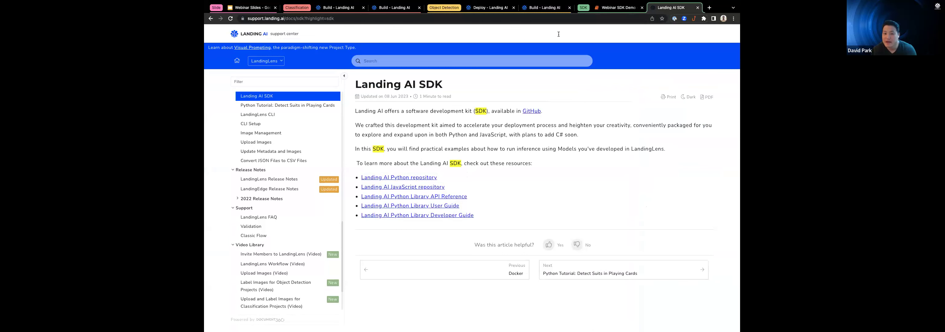
left_click(389, 178)
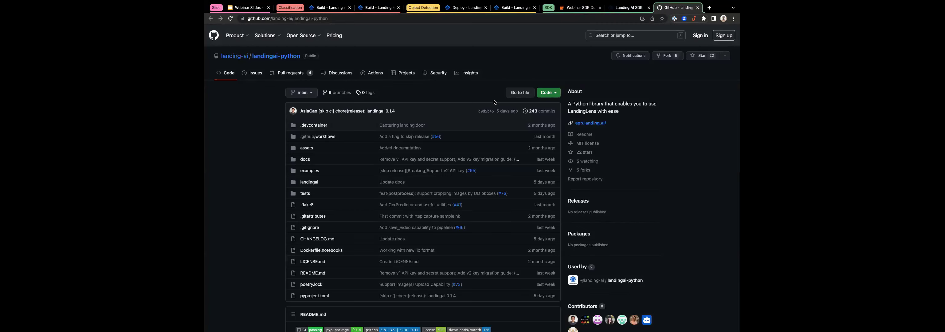
scroll(389, 134, "down", 3)
scroll(389, 134, "down", 3)
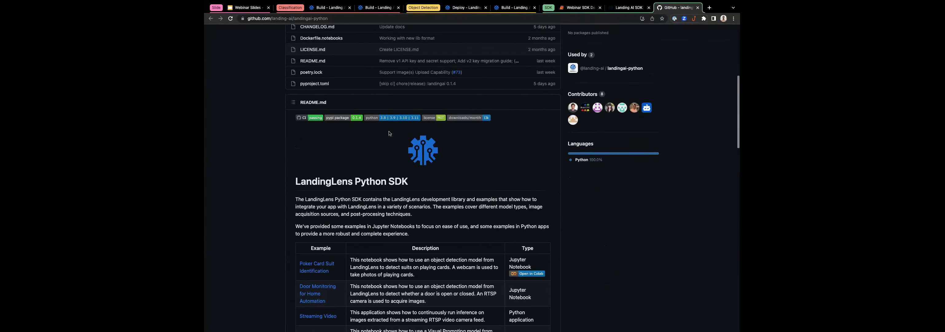
scroll(372, 142, "down", 1)
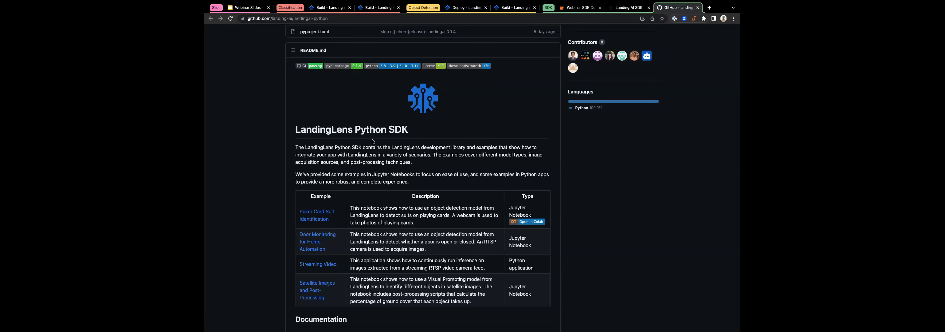
- Examine the README's table of example notebooks and applications, its documentation links and the library installation section
scroll(373, 141, "down", 3)
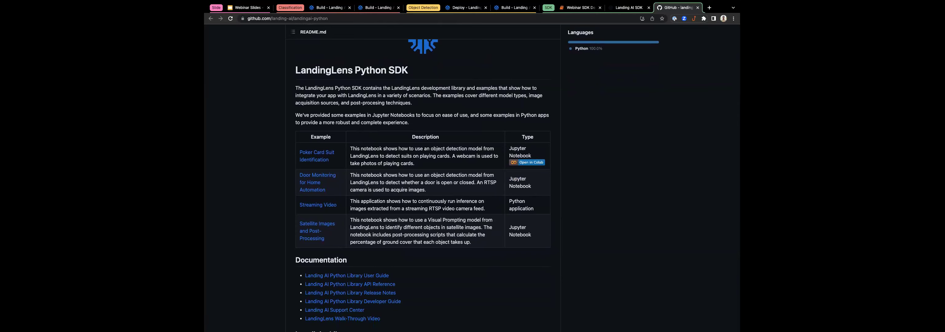
scroll(300, 122, "down", 4)
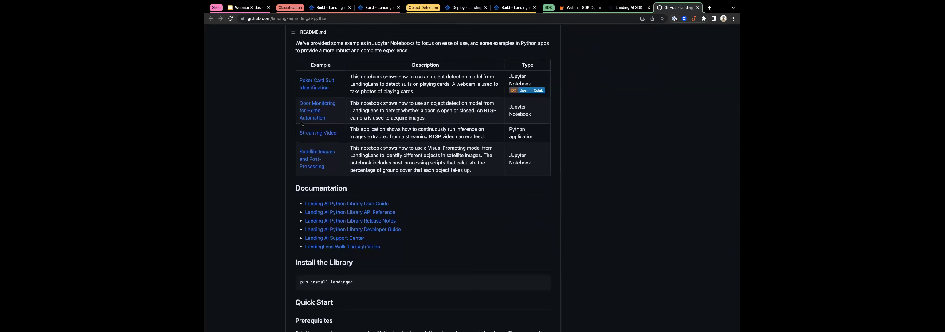
scroll(301, 123, "up", 3)
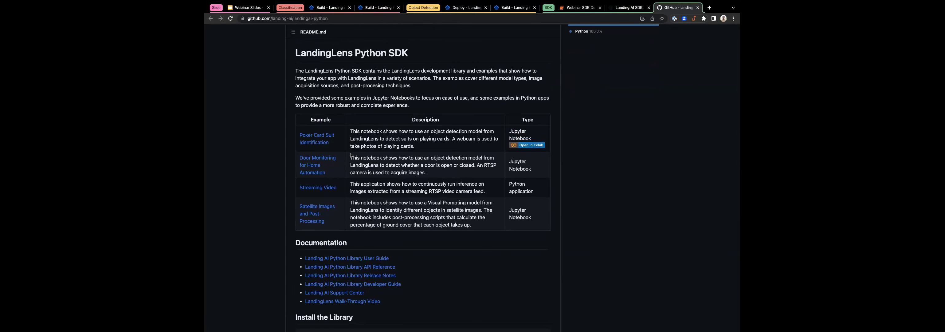
scroll(351, 154, "up", 8)
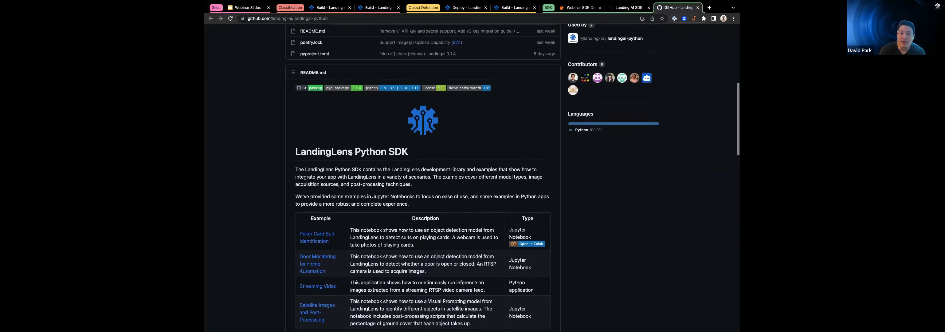
scroll(414, 139, "down", 5)
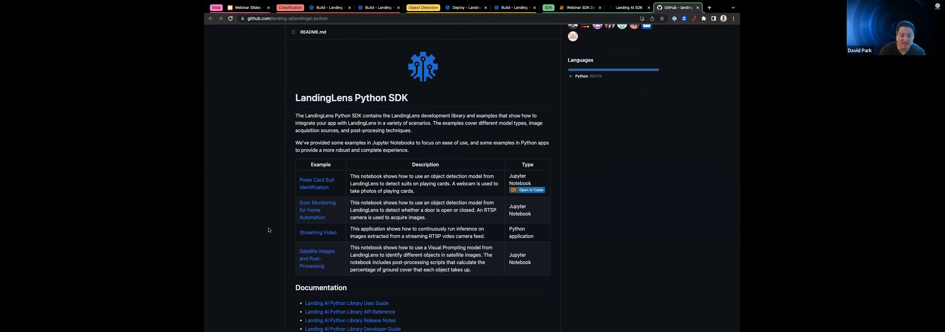
scroll(347, 254, "down", 1)
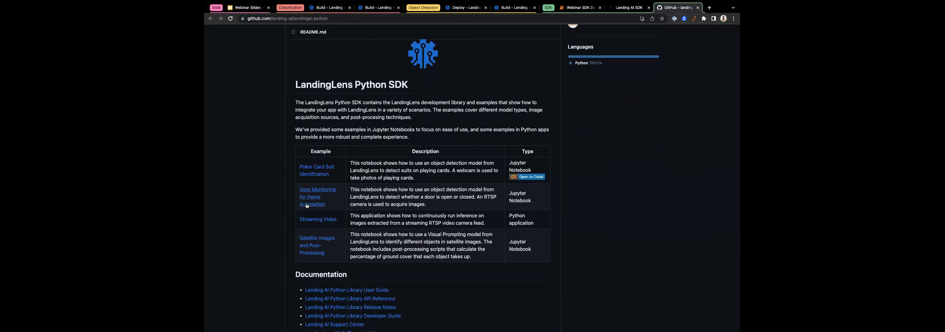
scroll(306, 206, "down", 2)
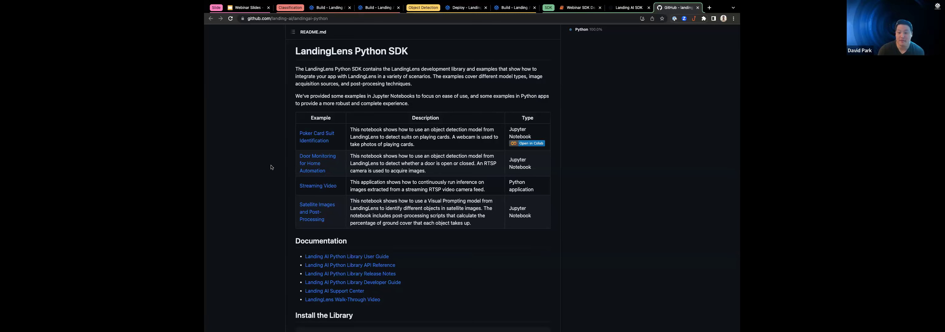
scroll(271, 167, "down", 2)
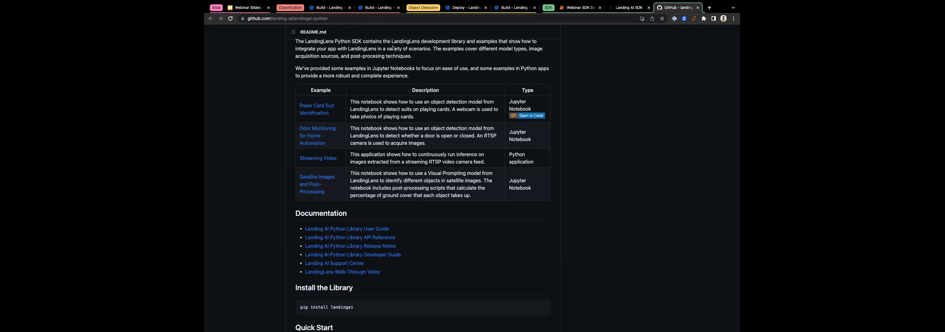
- Switch to the classification project's Build page and hide the defect heatmap on the No Good - Defects predictions
left_click(378, 8)
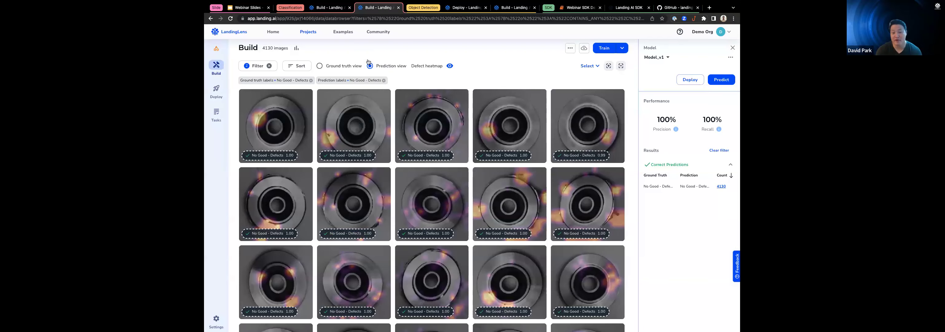
left_click(450, 67)
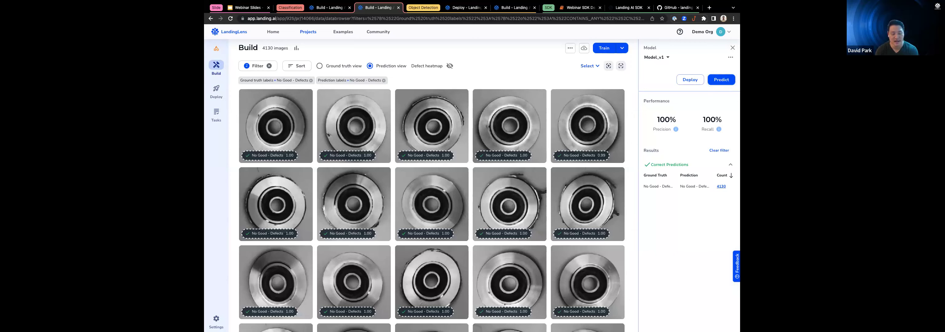
left_click(721, 80)
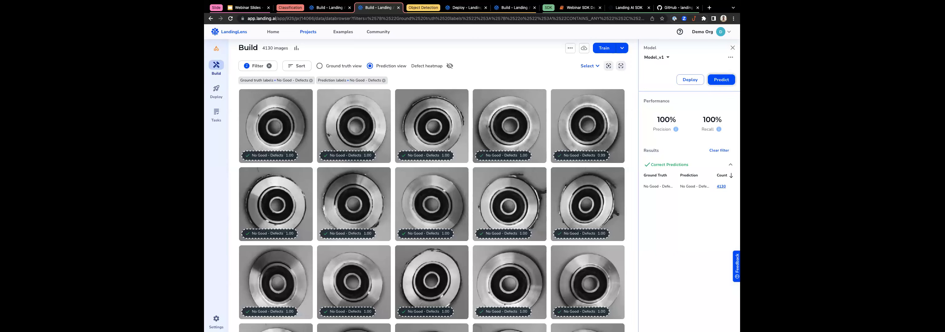
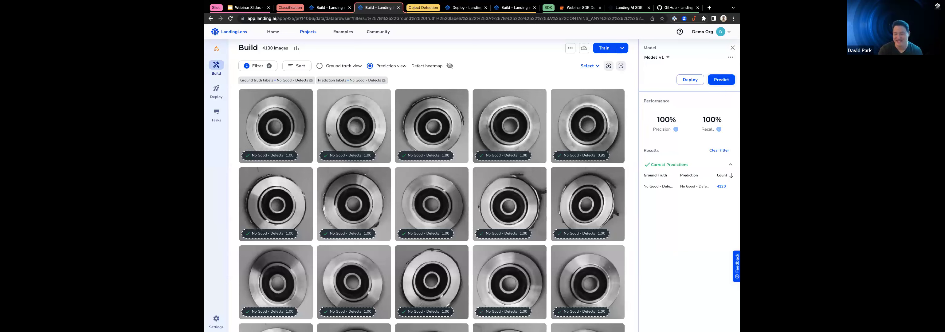
left_click(721, 79)
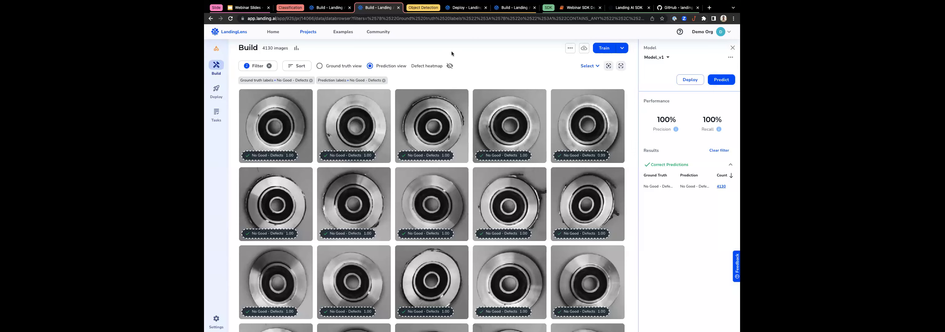
- Open the Build page of the Webinar Demo - Object Detection project and view its additional options, including Check Label Quality
left_click(510, 7)
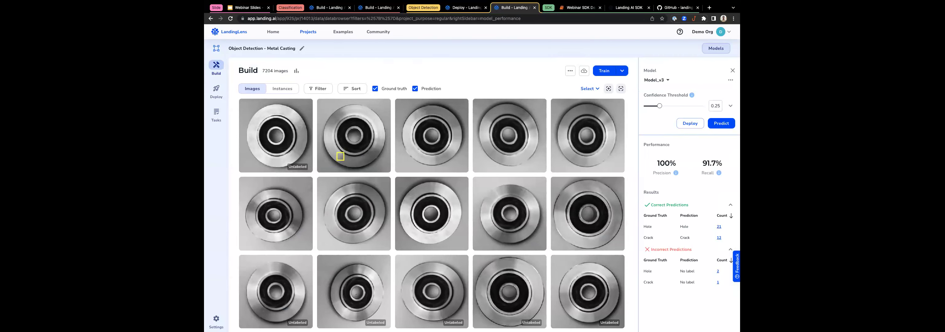
left_click(454, 8)
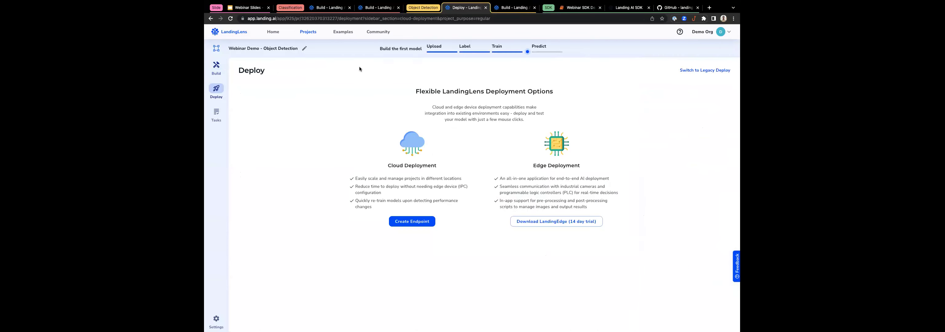
left_click(216, 67)
left_click(571, 70)
left_click(576, 113)
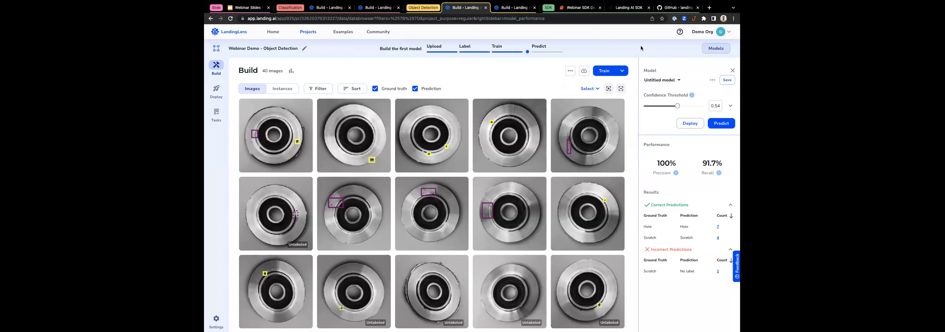
left_click(569, 70)
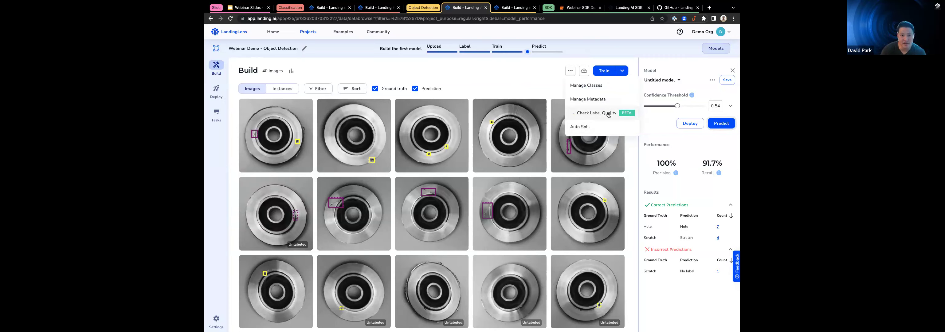
- Create a new project from the LandingLens home page and choose Segmentation as its project type
left_click(229, 33)
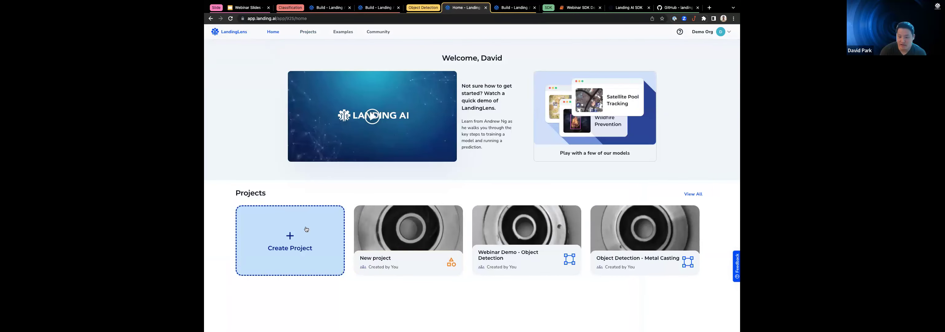
left_click(306, 229)
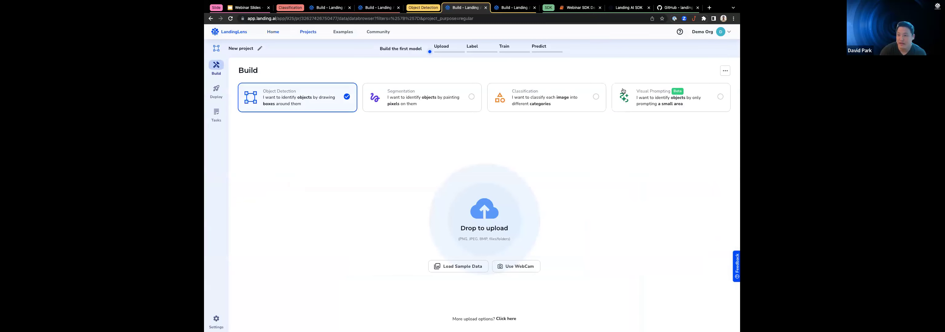
left_click(434, 103)
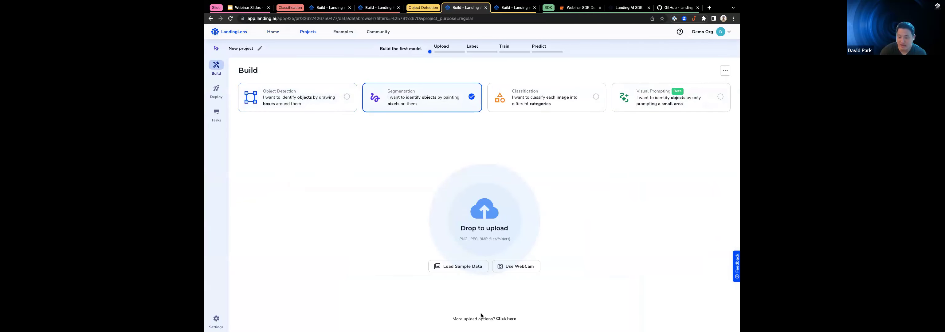
- Load the sample data into the segmentation project and create a class named Fire from the first image's labeling view
left_click(463, 266)
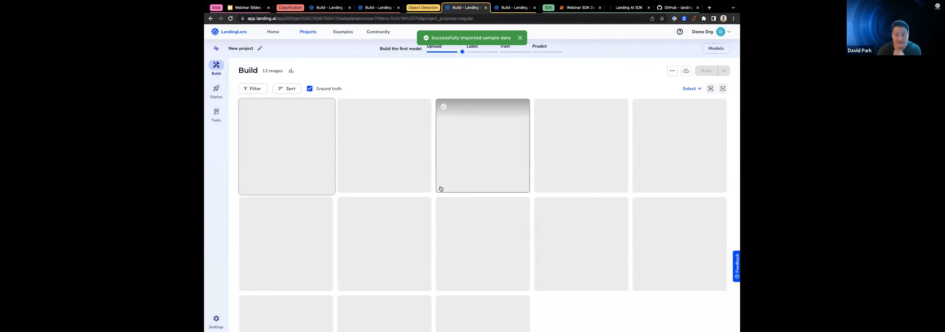
left_click(310, 167)
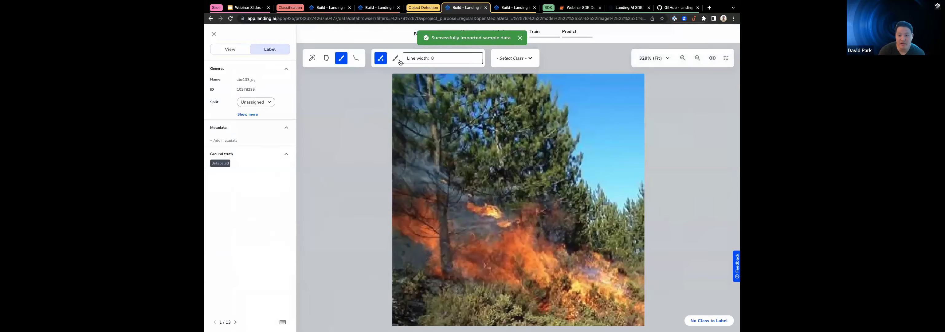
left_click(521, 60)
left_click(519, 59)
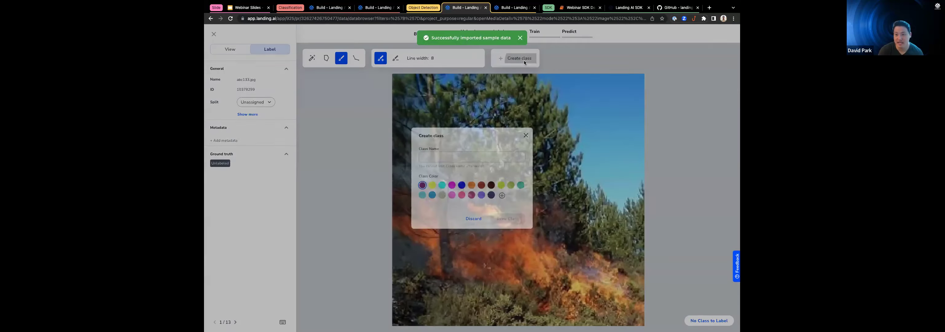
left_click(460, 156)
type("Fire")
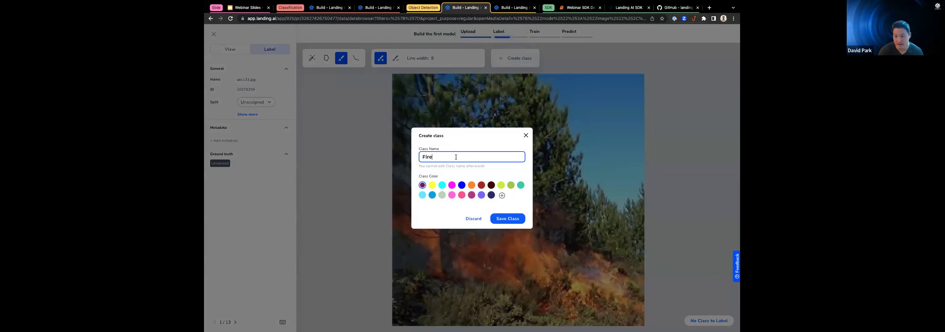
left_click(518, 223)
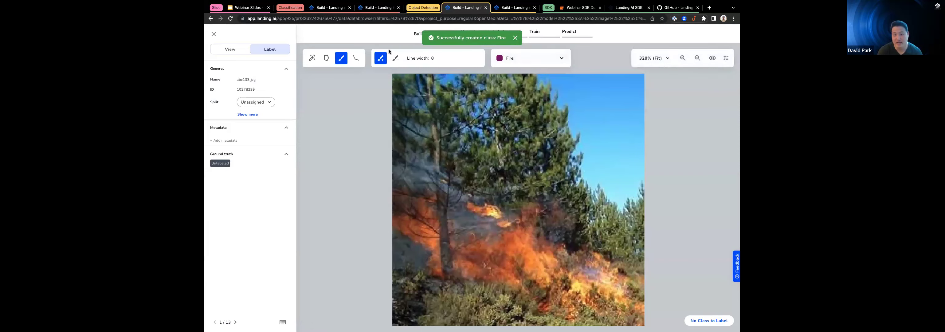
- Label the burning area of the first image as Fire with Smart Labeling, save the label and return to the image overview
left_click(312, 58)
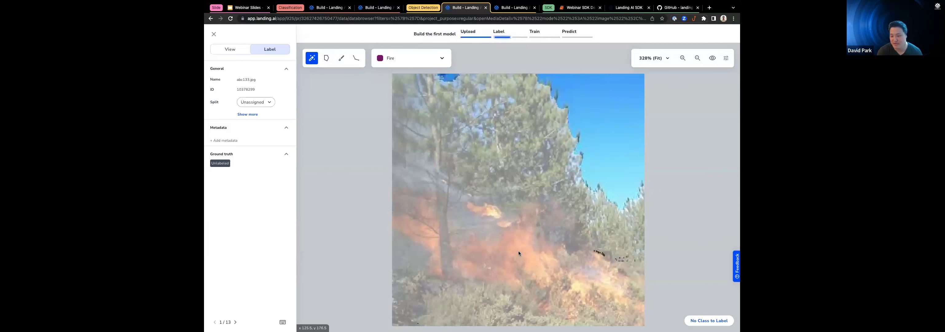
left_click(519, 251)
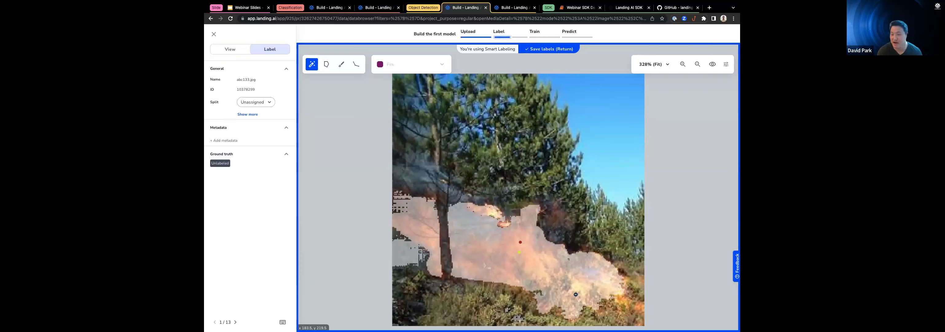
left_click(548, 50)
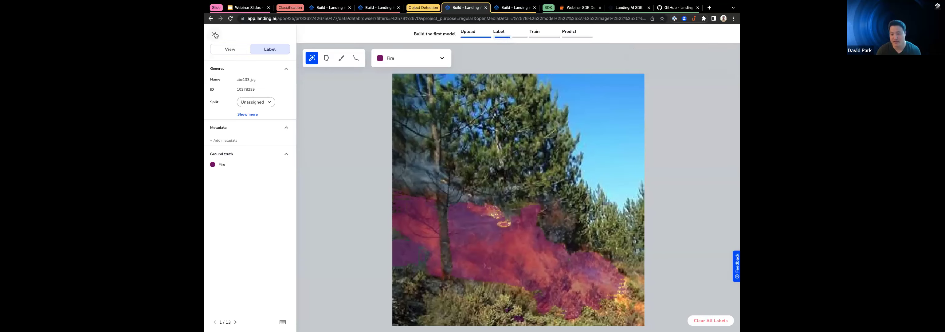
key("Right")
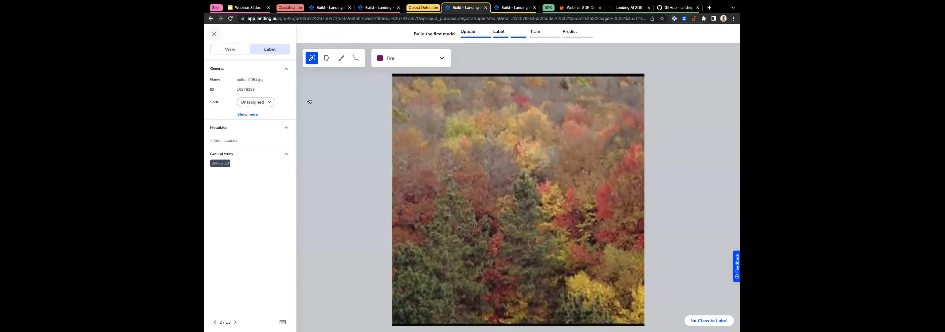
key("Escape")
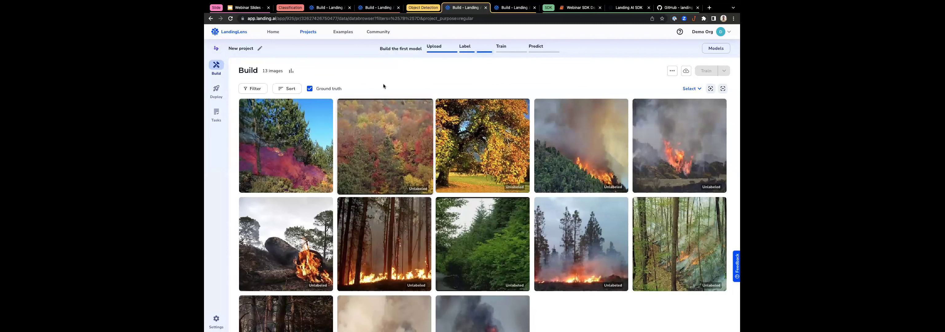
- Leave the segmentation project's image overview and return to the LandingLens home page
mouse_move(374, 100)
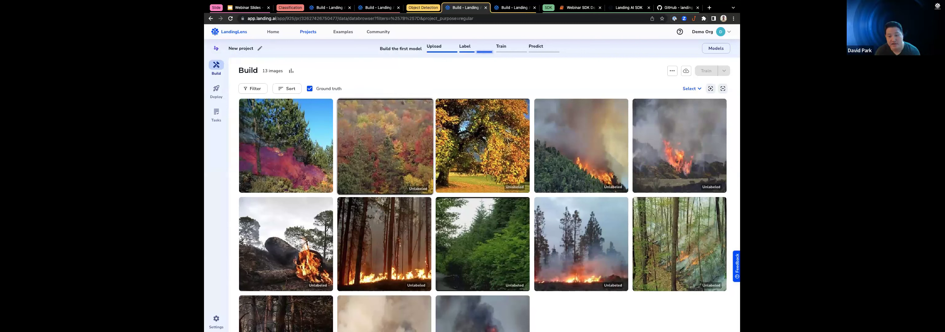
mouse_move(579, 160)
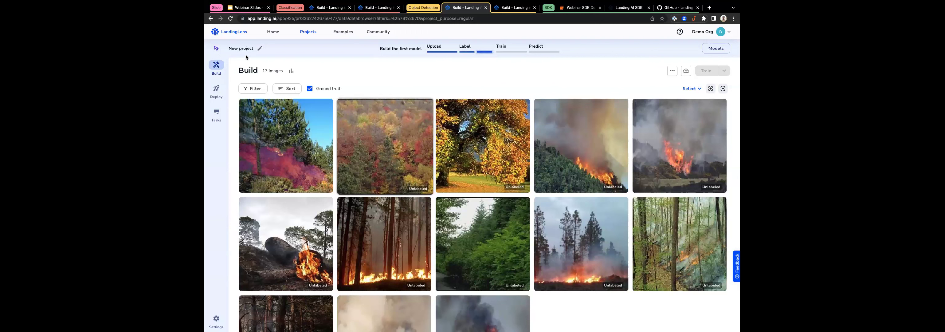
left_click(232, 32)
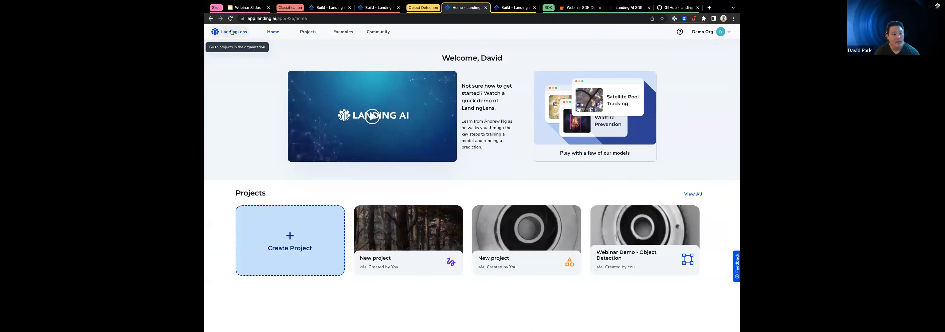